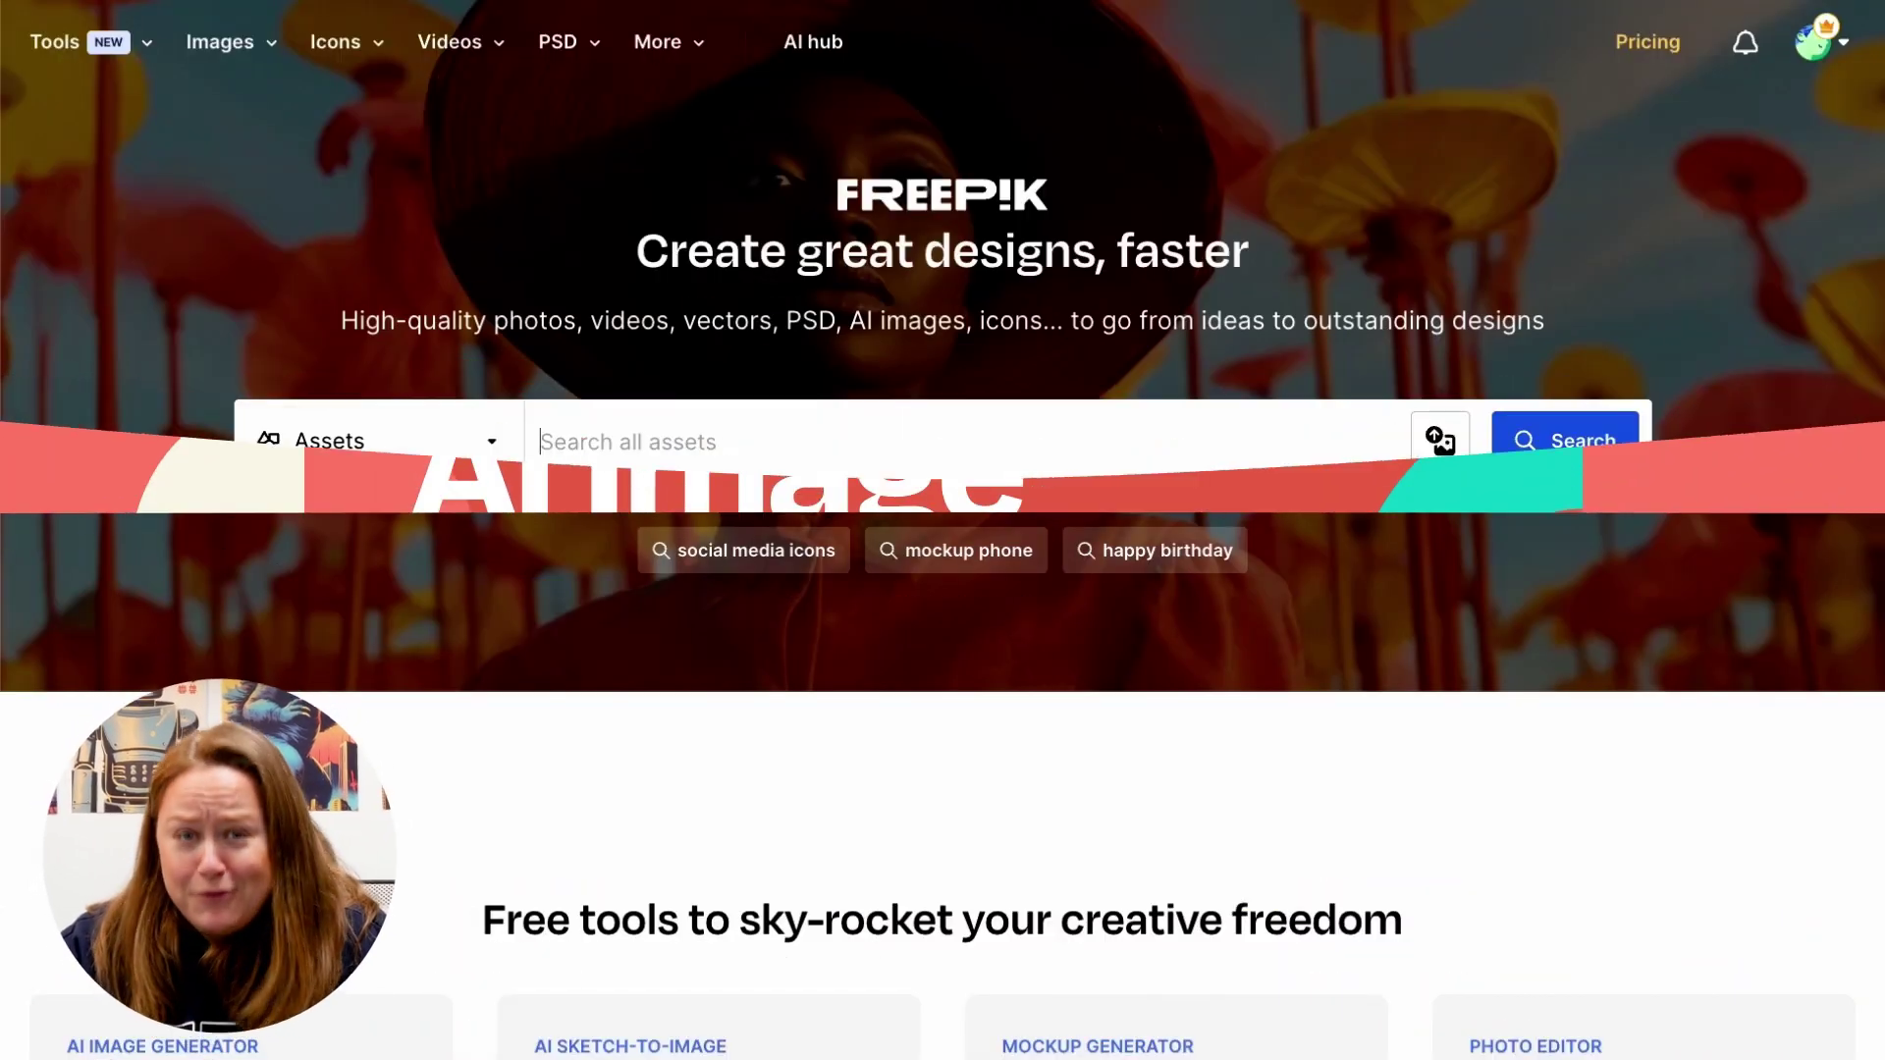
Go to Freepik's AI hub and jump down to its list of AI tools
{"action": "left_click", "coordinate": [815, 42]}
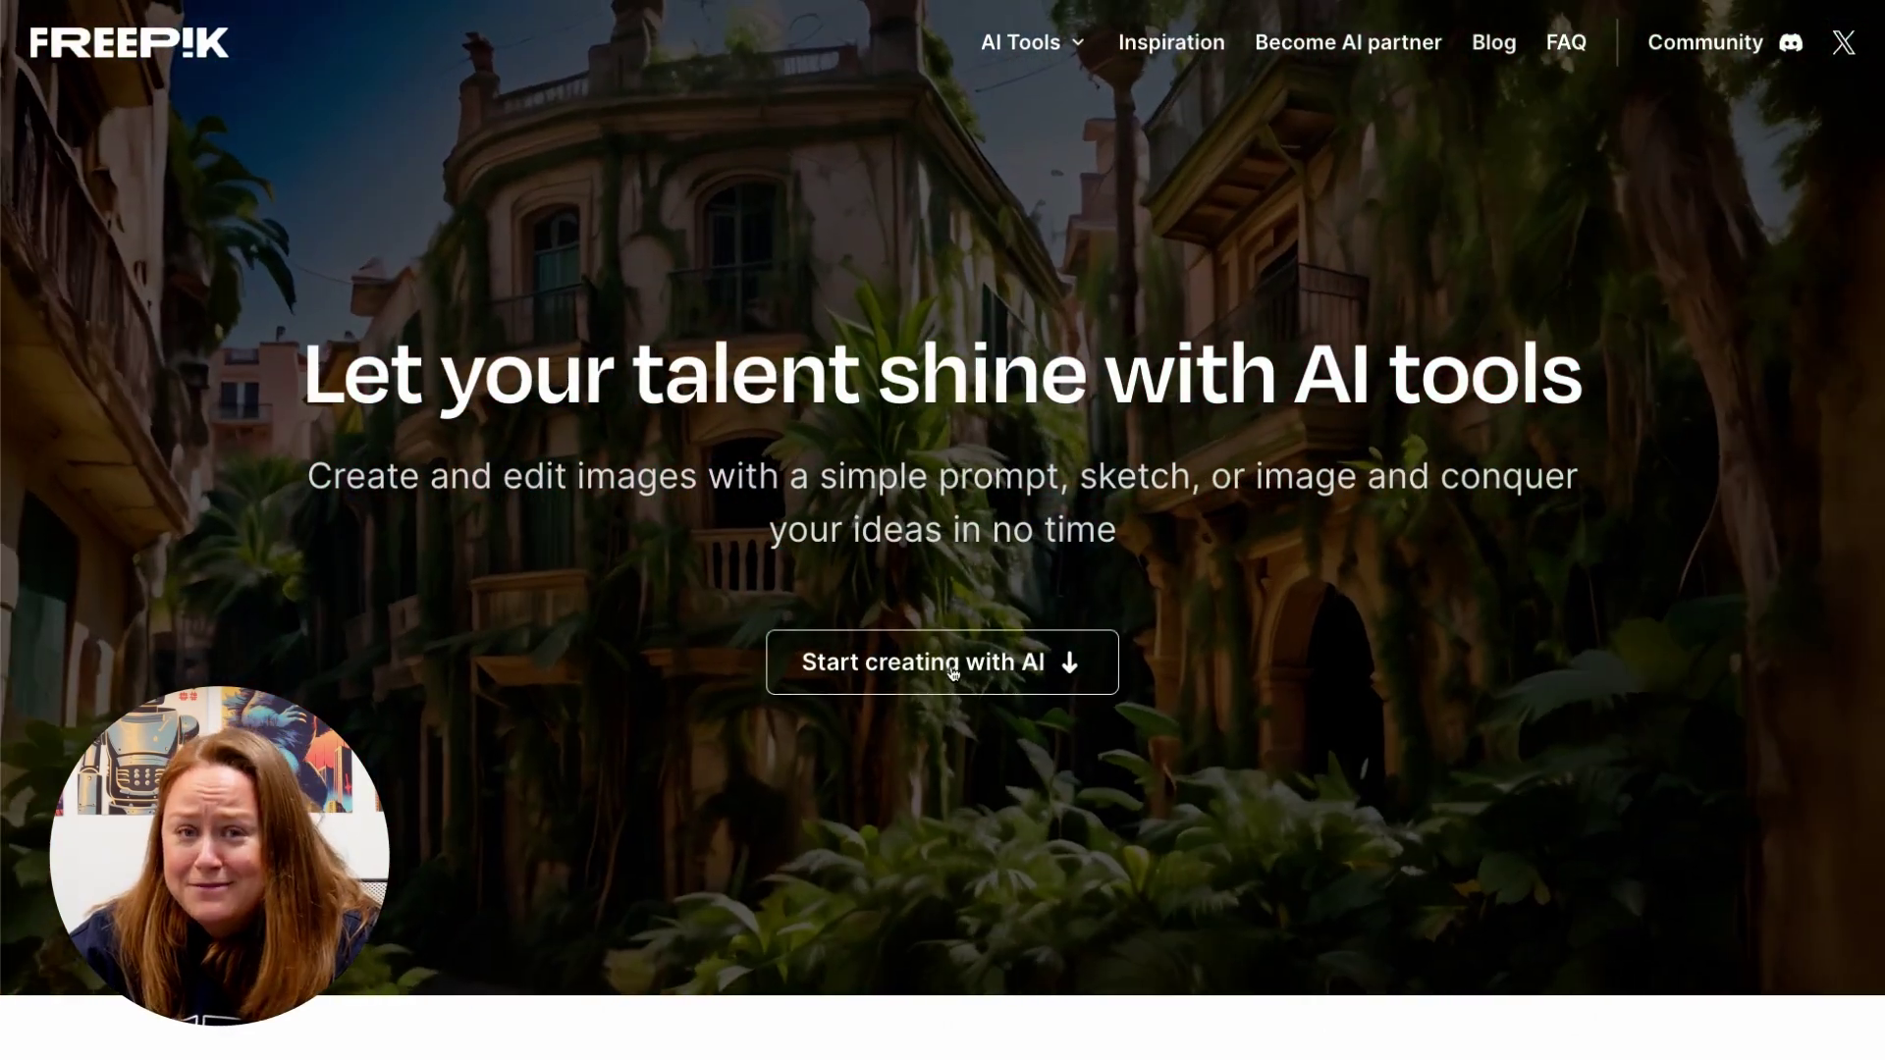
{"action": "left_click", "coordinate": [950, 670]}
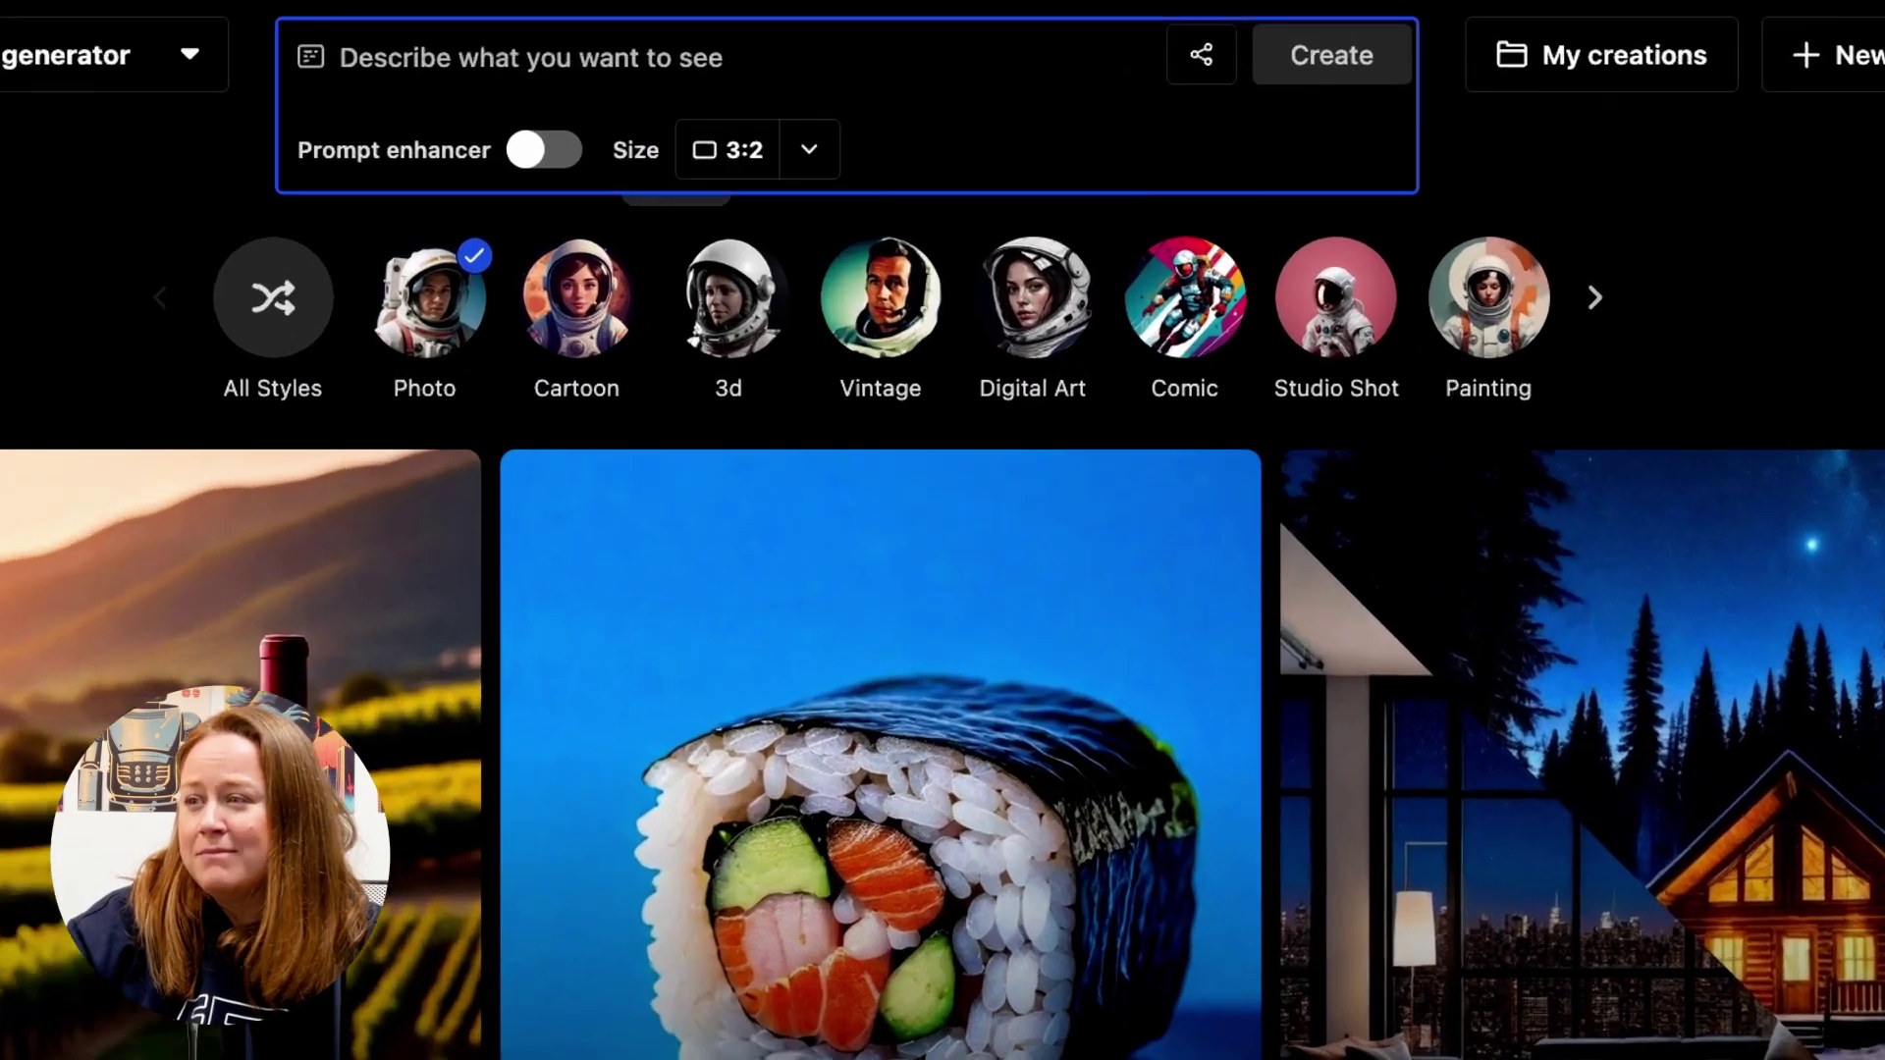
{"action": "type", "text": "minimal interio"}
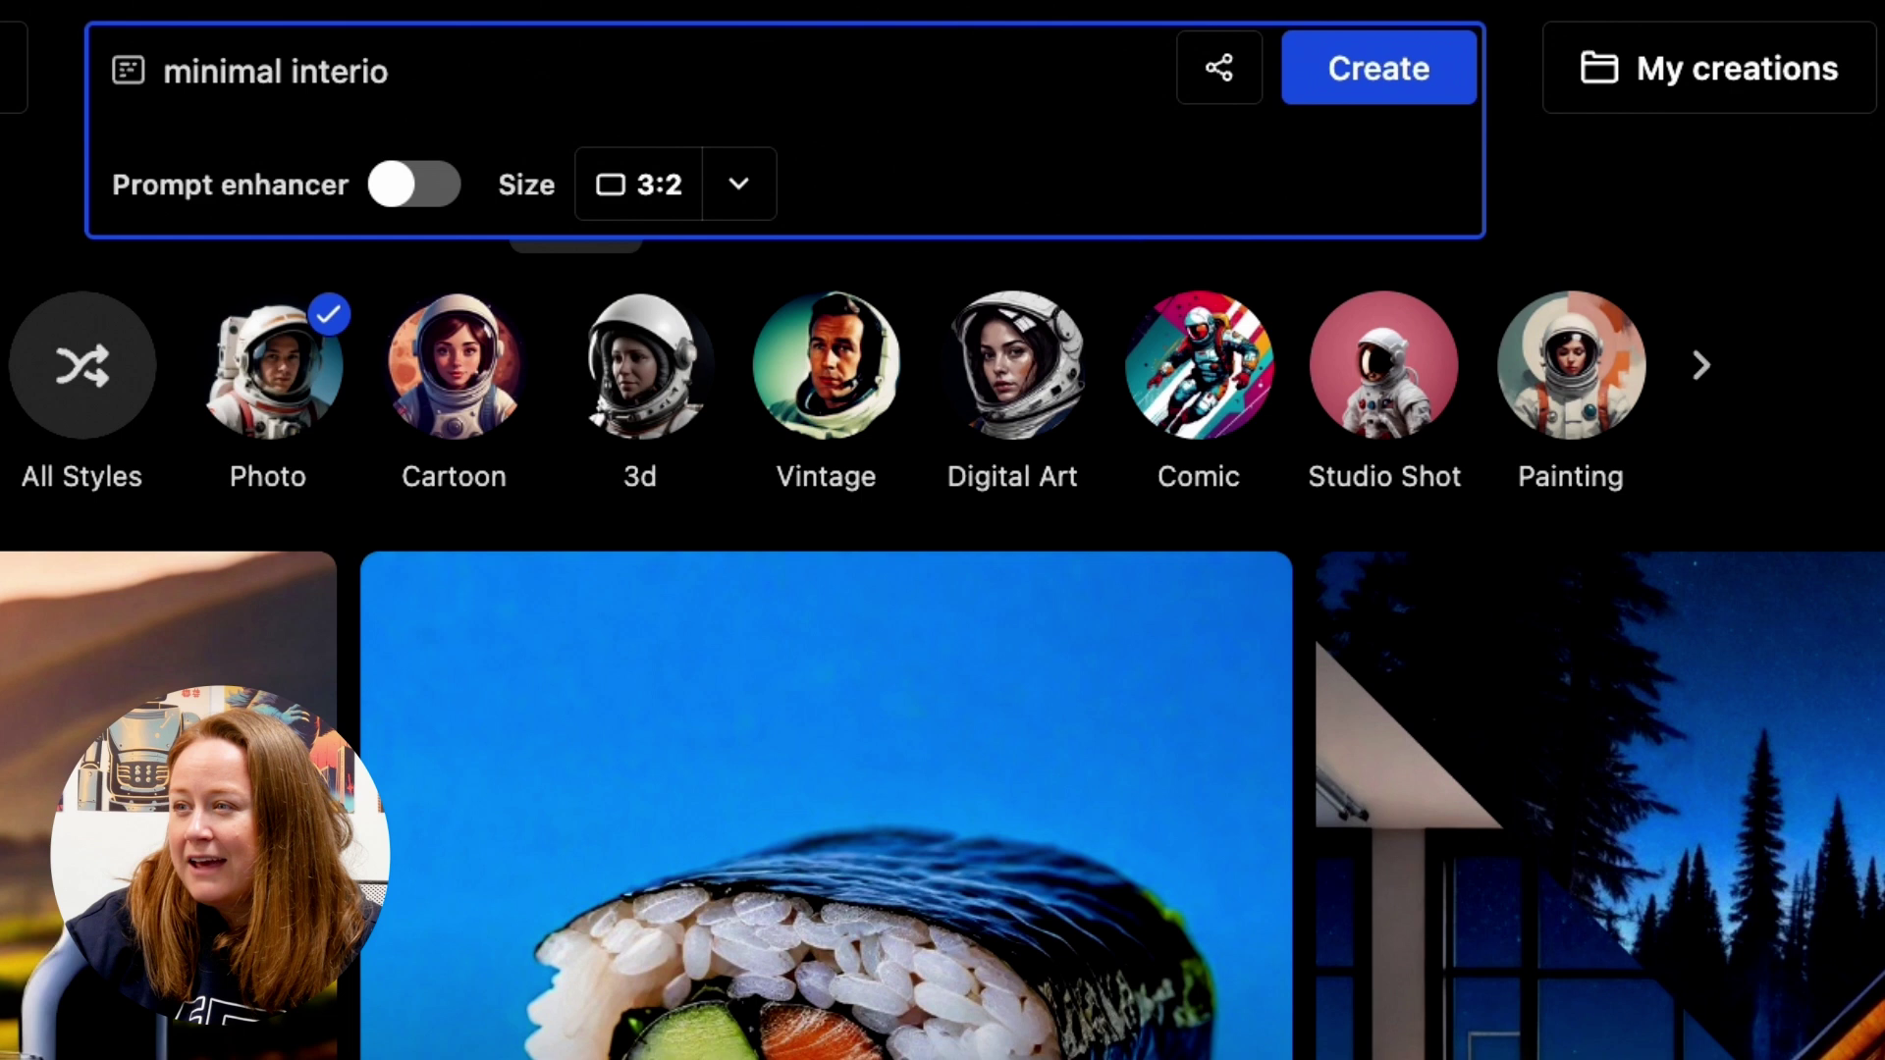
{"action": "type", "text": "r (kitchen|bedroom"}
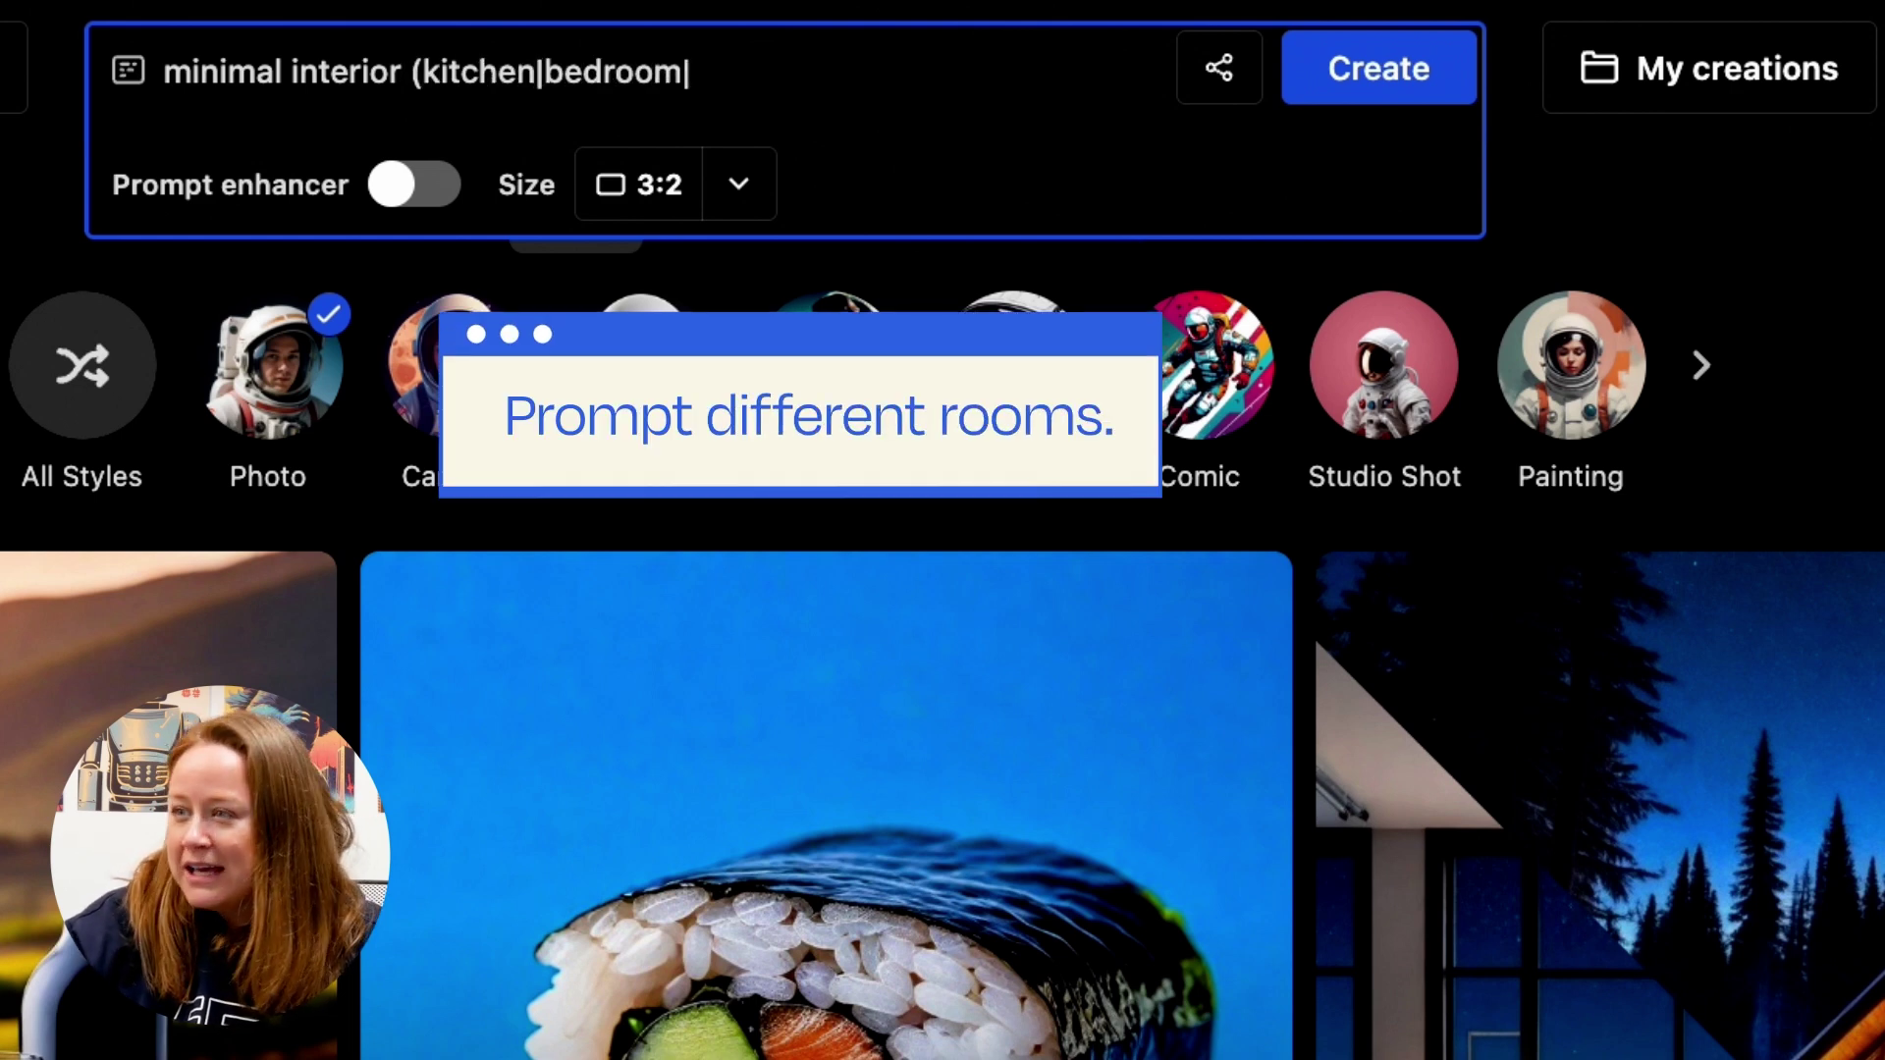
{"action": "type", "text": "|li"}
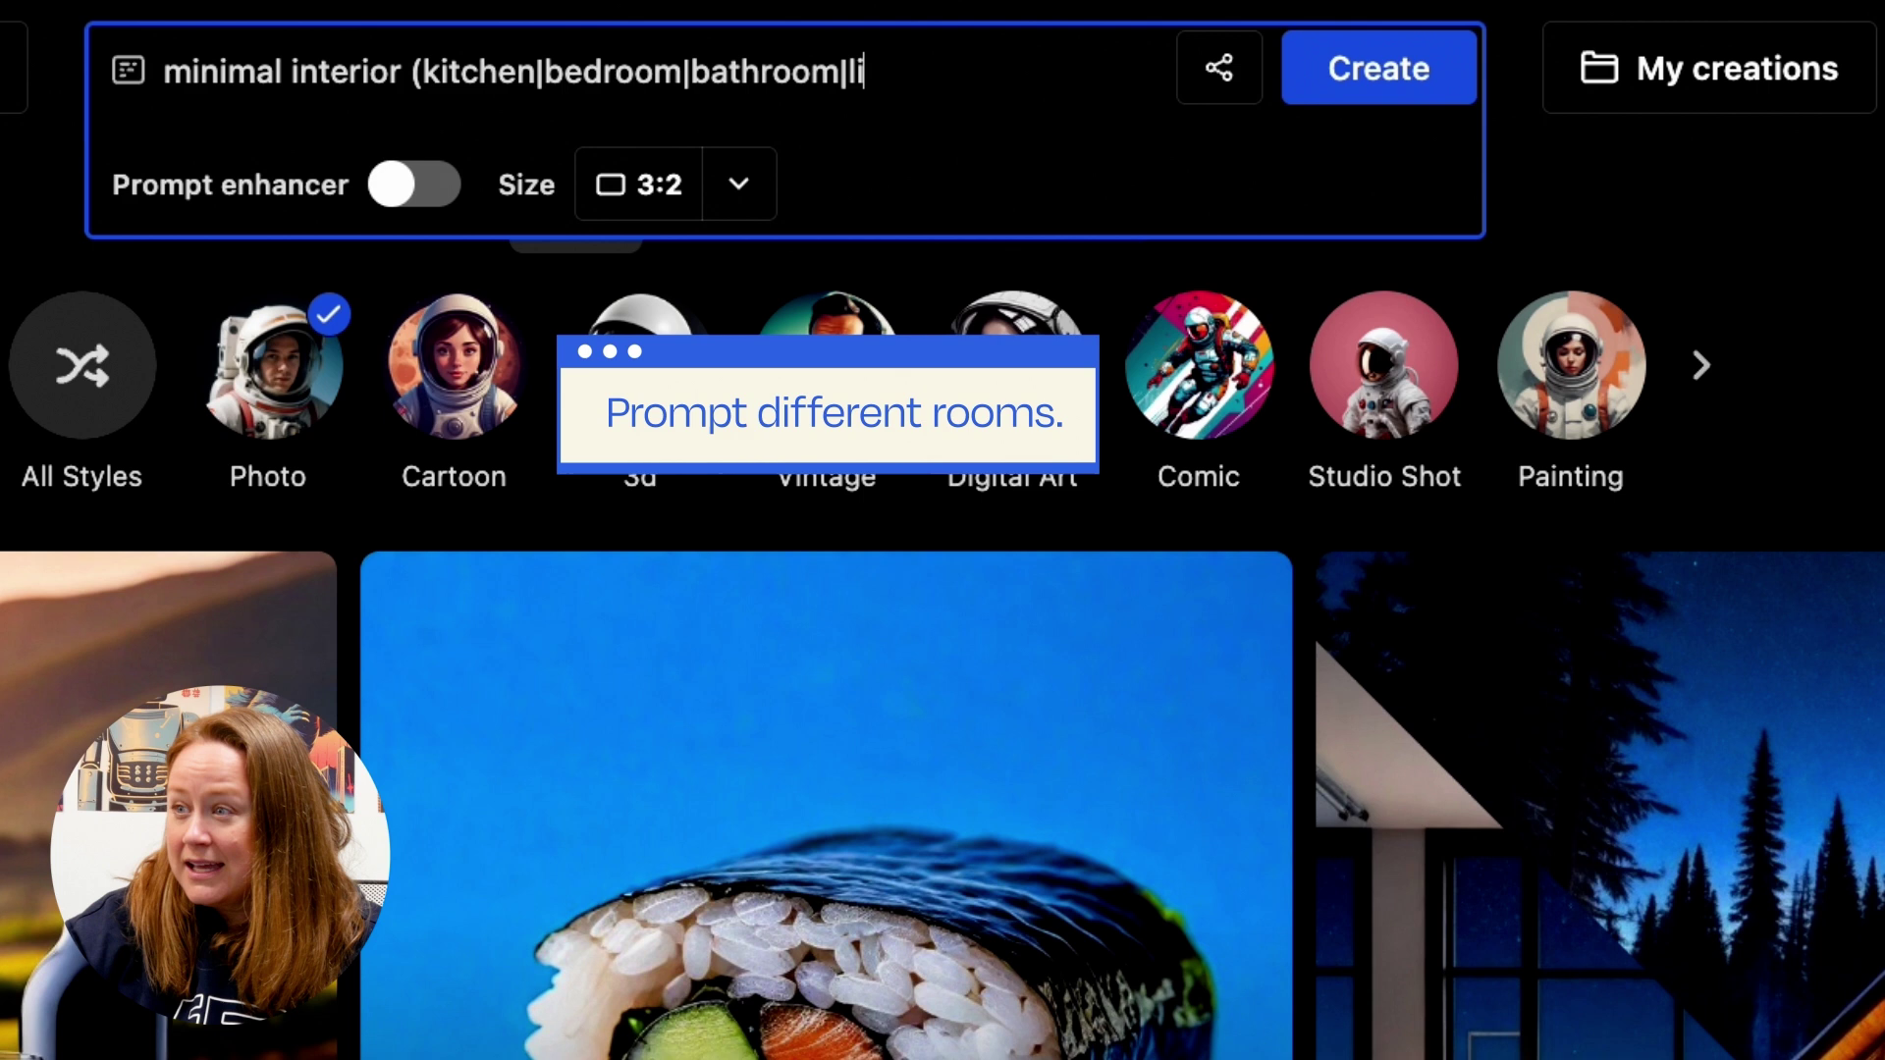
{"action": "type", "text": "ving room"}
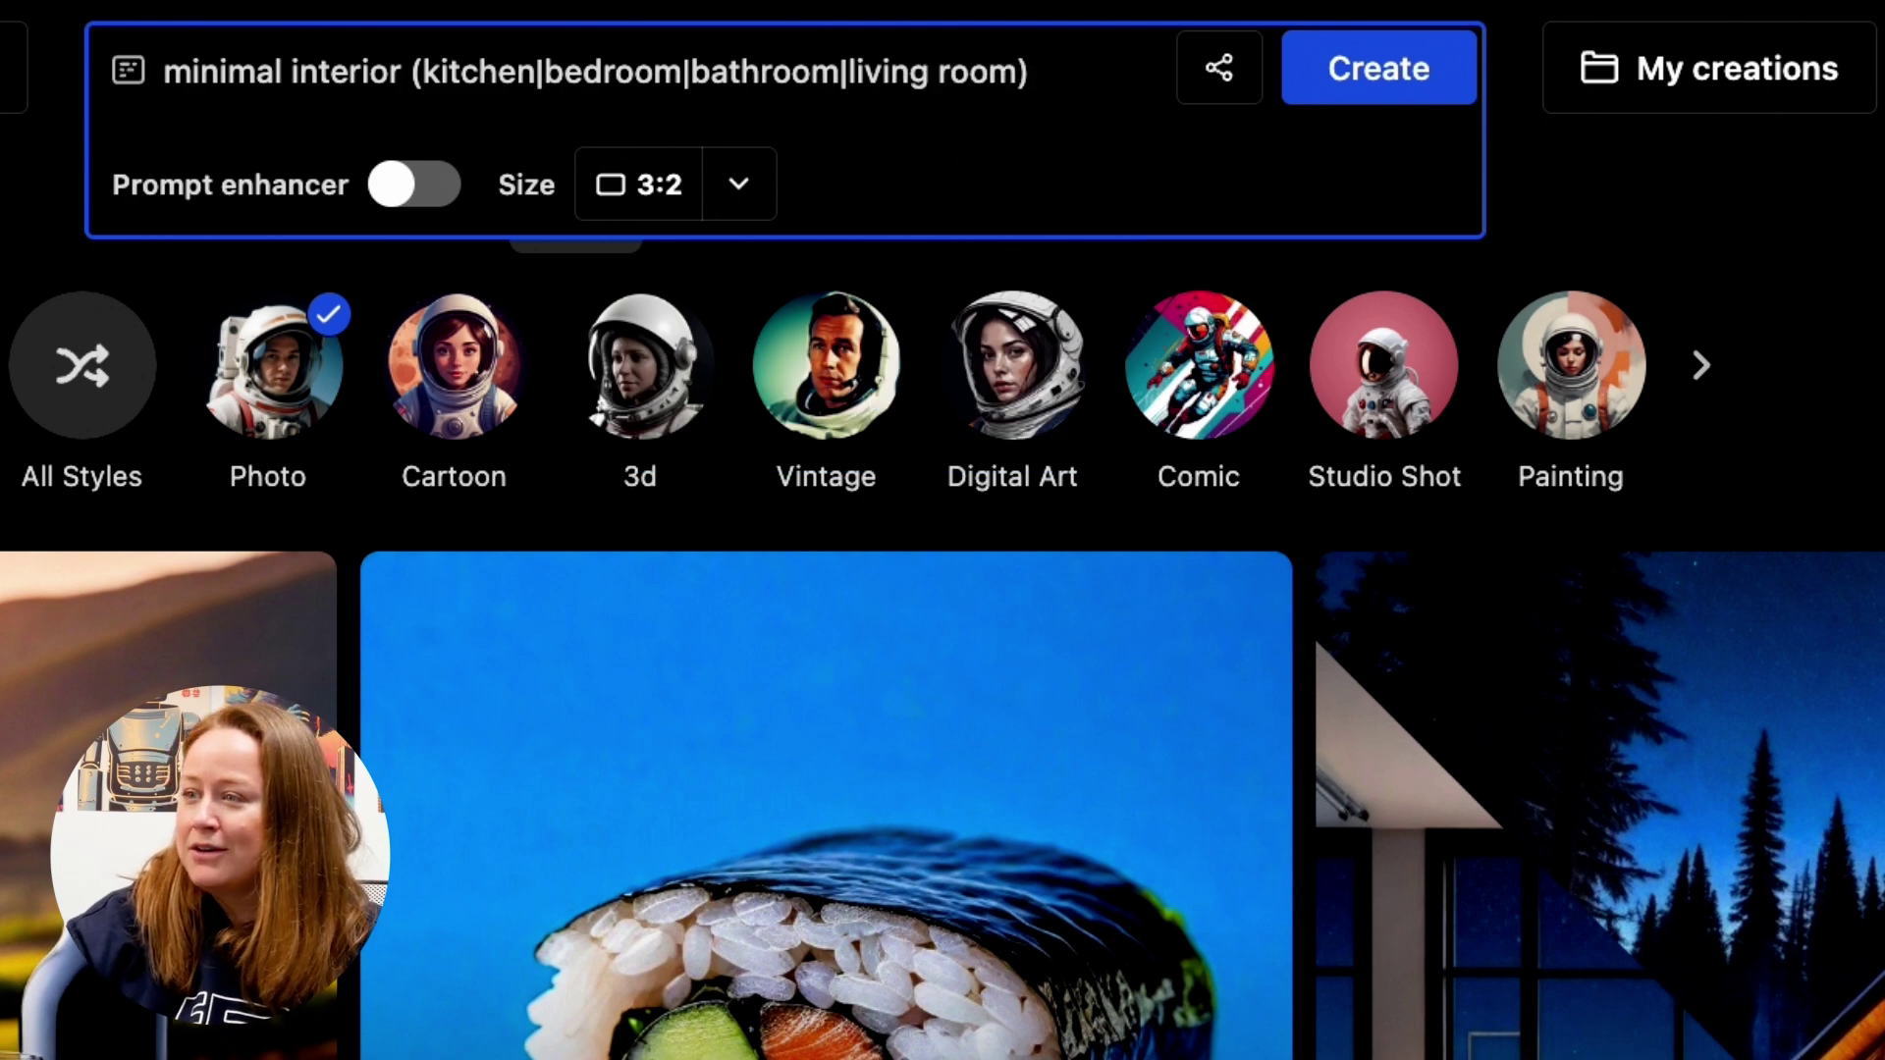
Generate the kitchen, bedroom, bathroom and living room images, then add popart, wabisabi and rustic options to the prompt
{"action": "left_click", "coordinate": [1349, 79]}
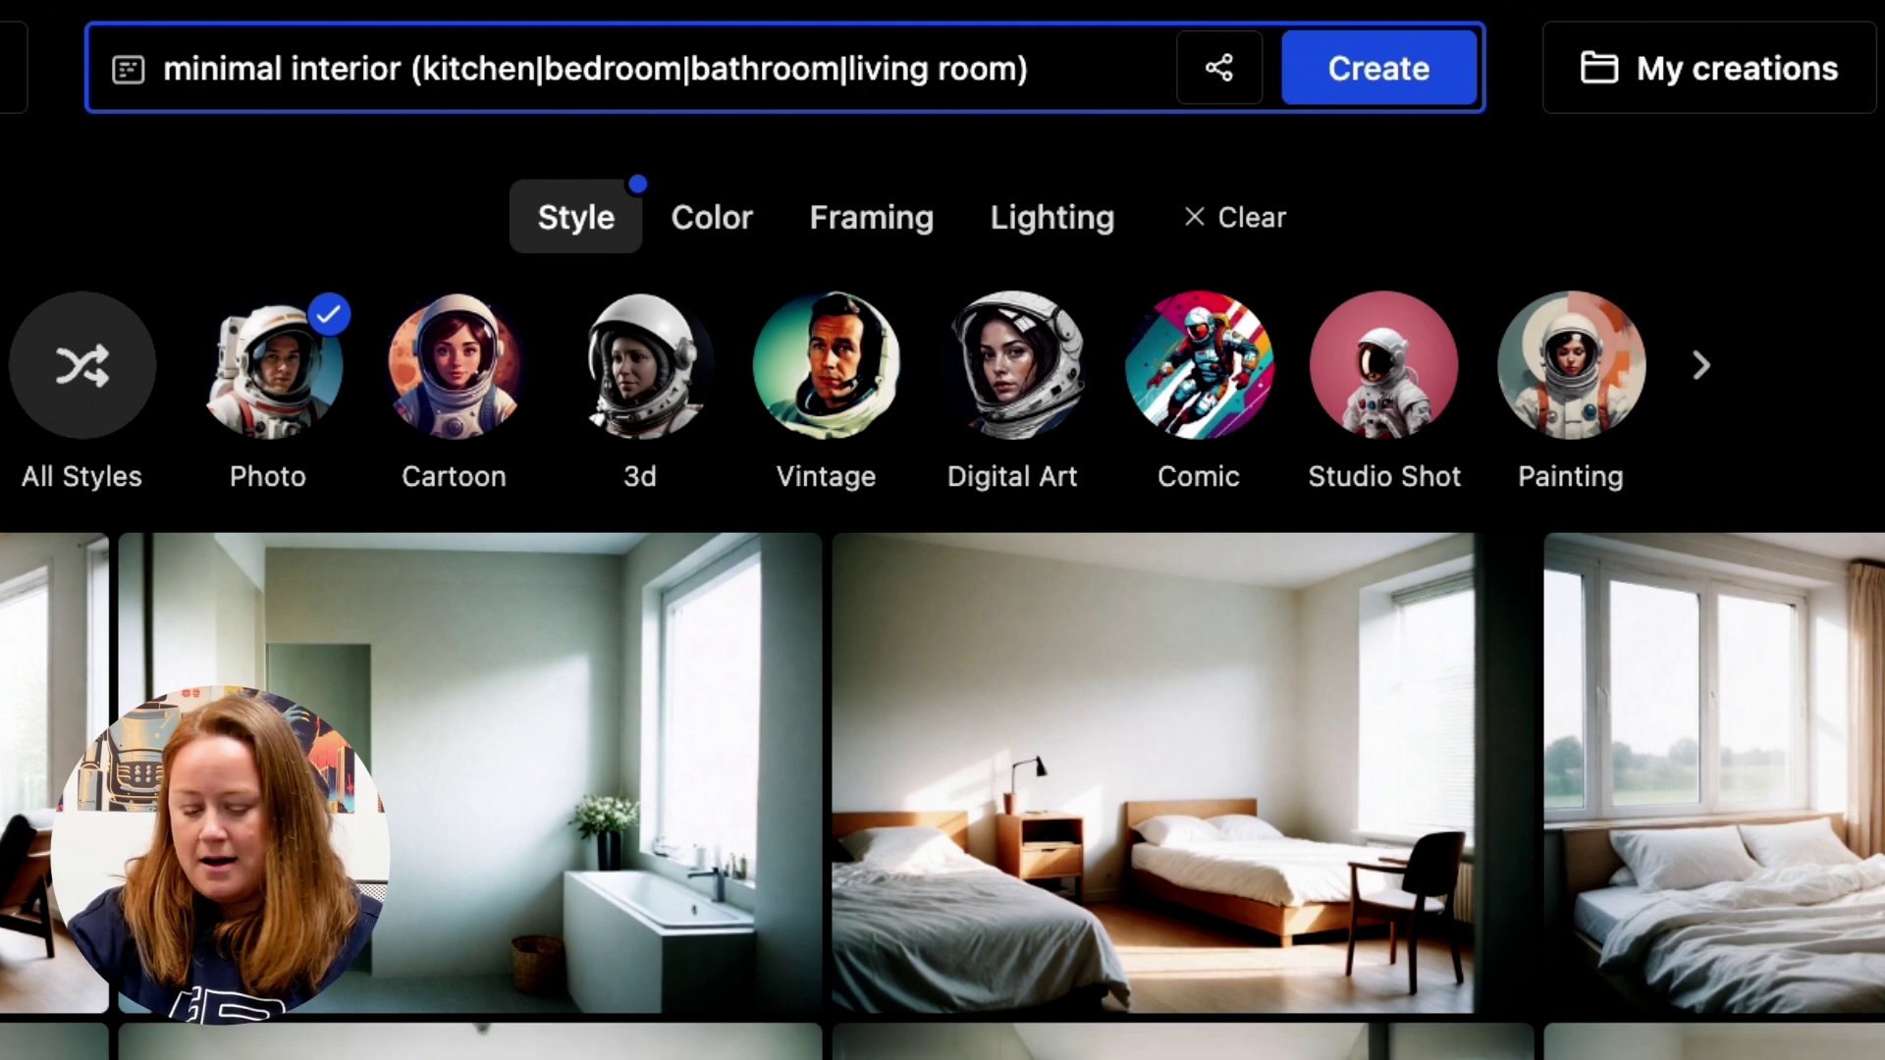
{"action": "left_click", "coordinate": [1060, 72]}
{"action": "type", "text": "(po"}
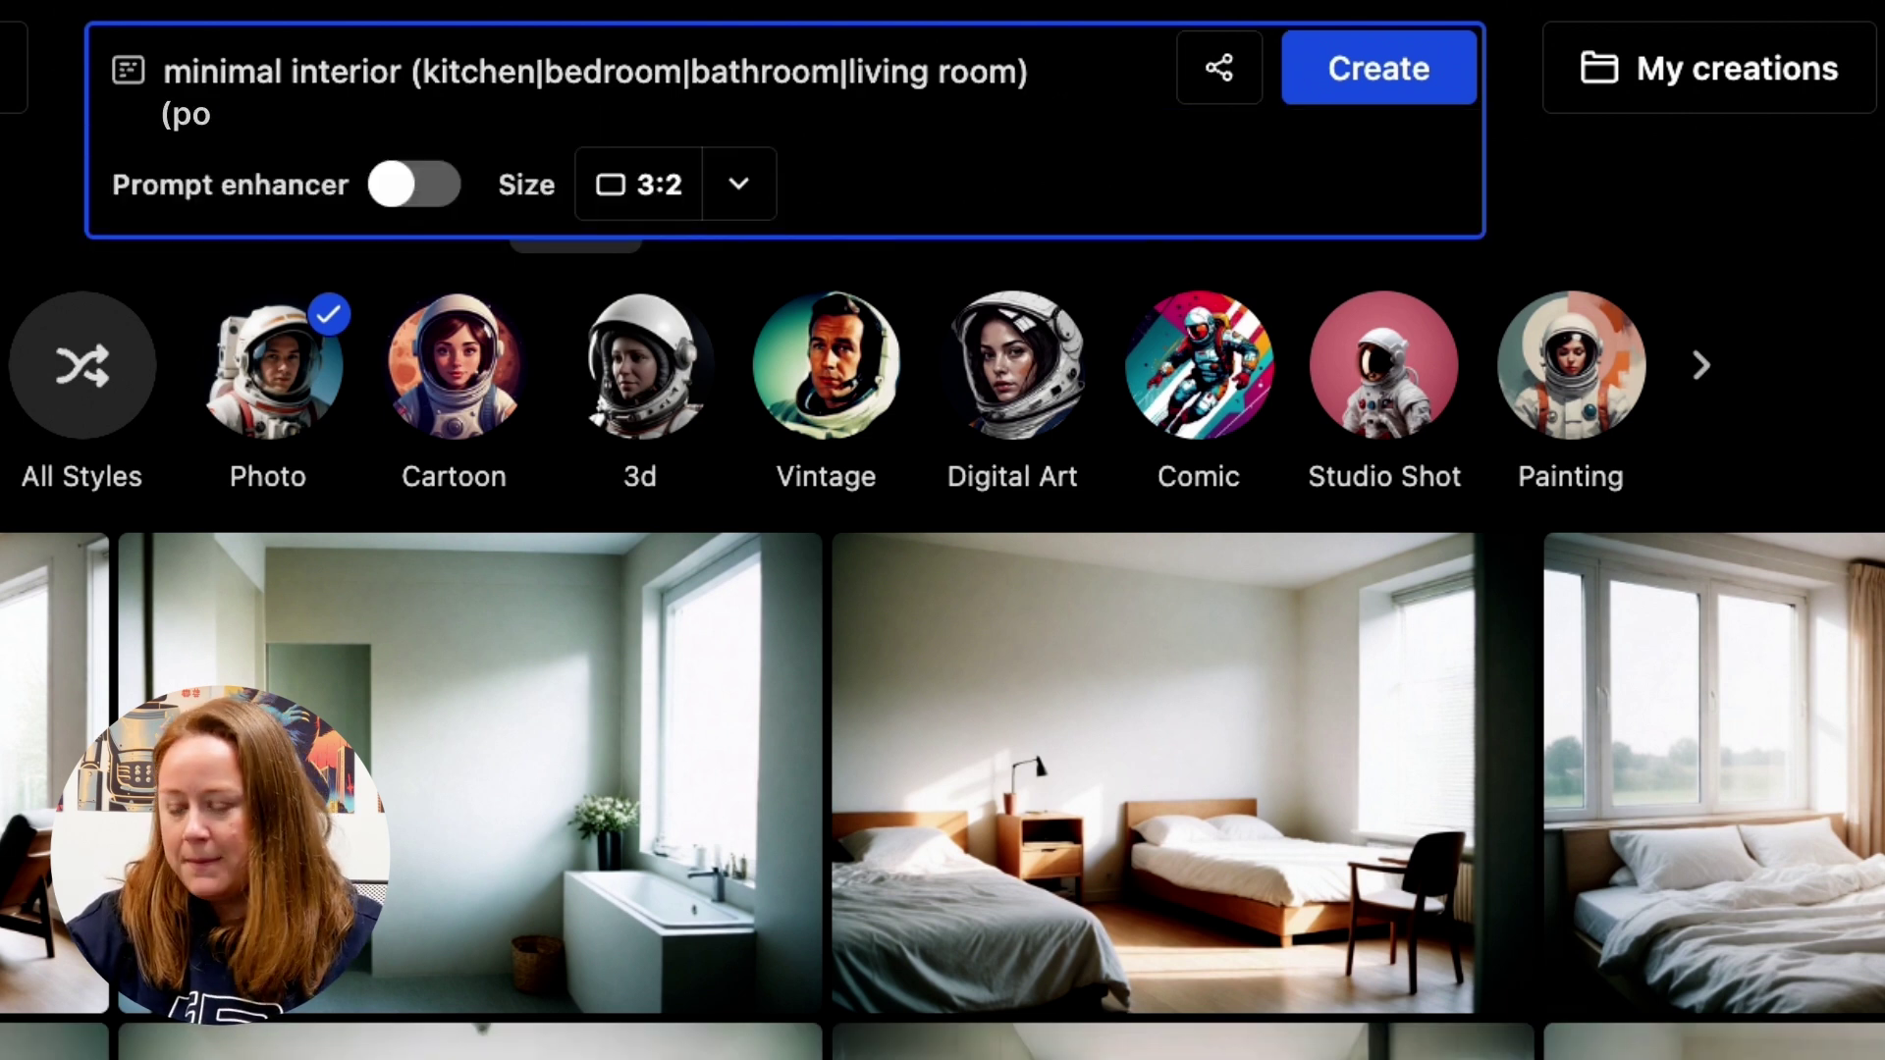
{"action": "type", "text": "rustic"}
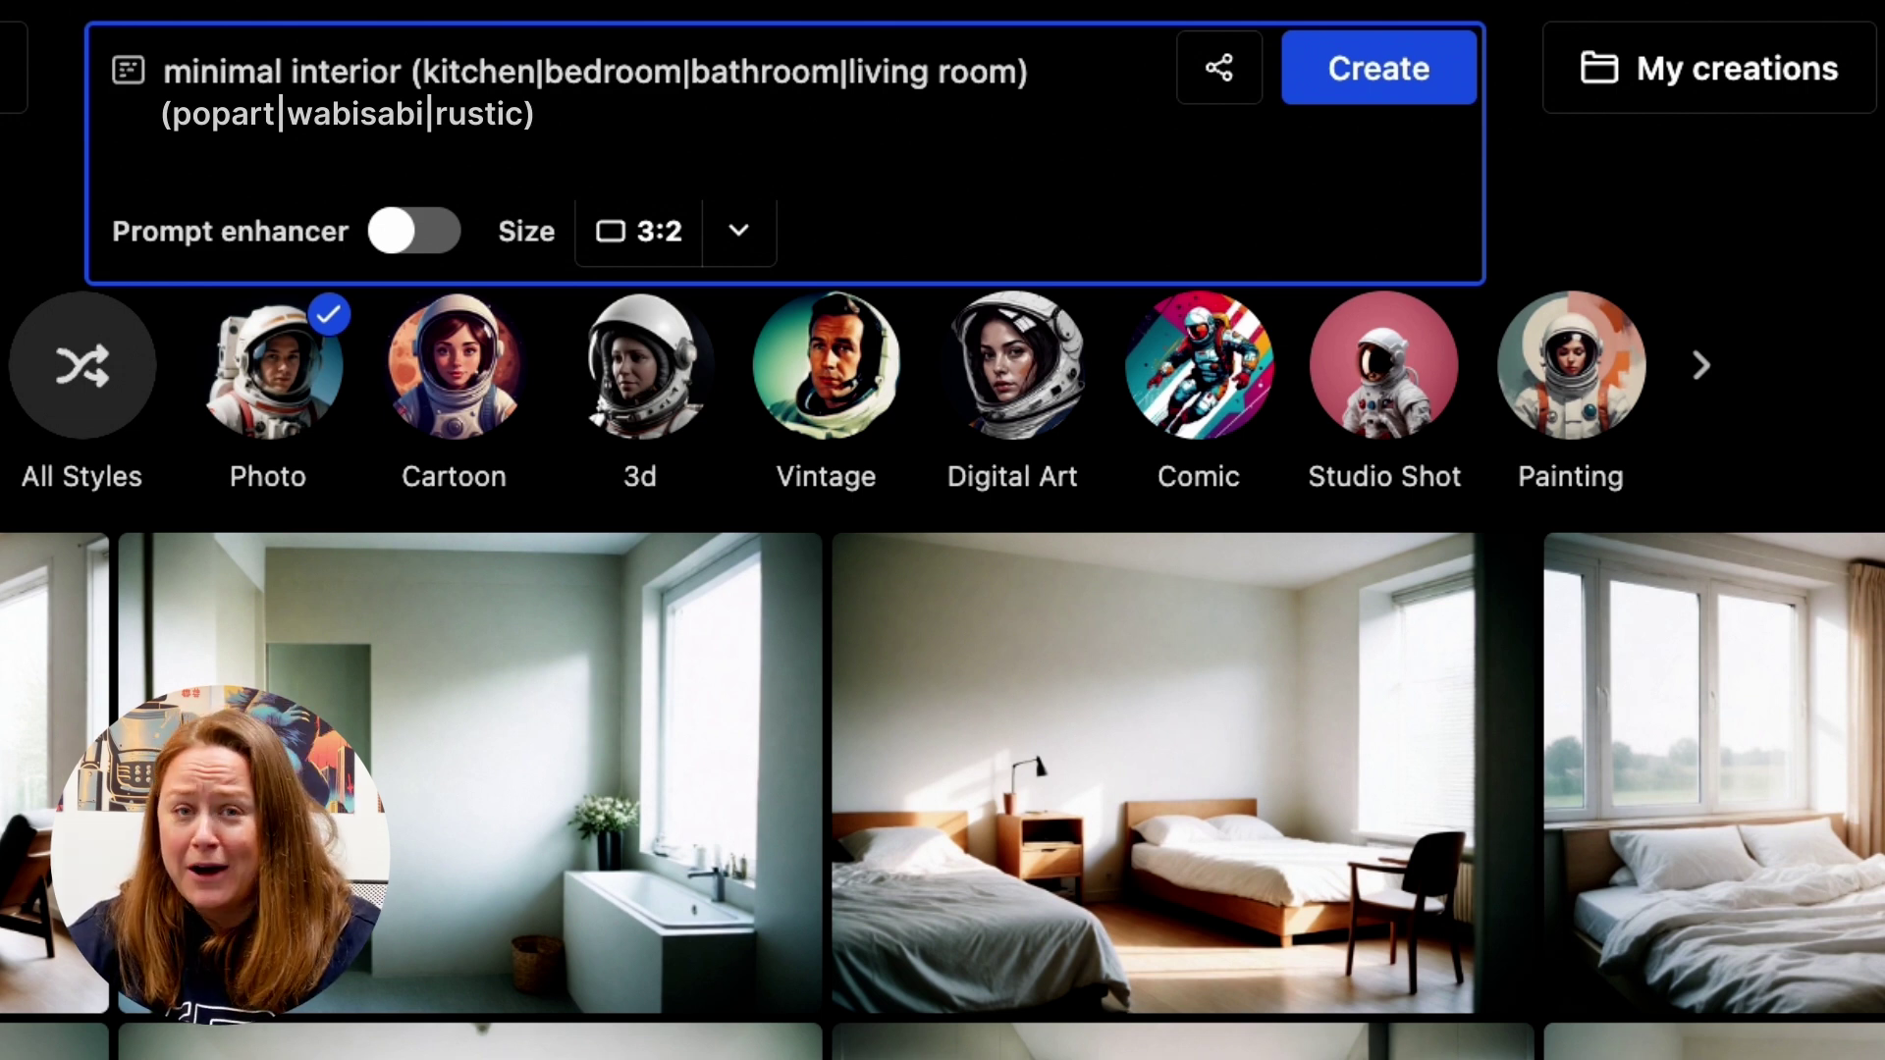
Regenerate the popart, wabisabi and rustic room variations with the Photo style selected
{"action": "key", "text": "Return"}
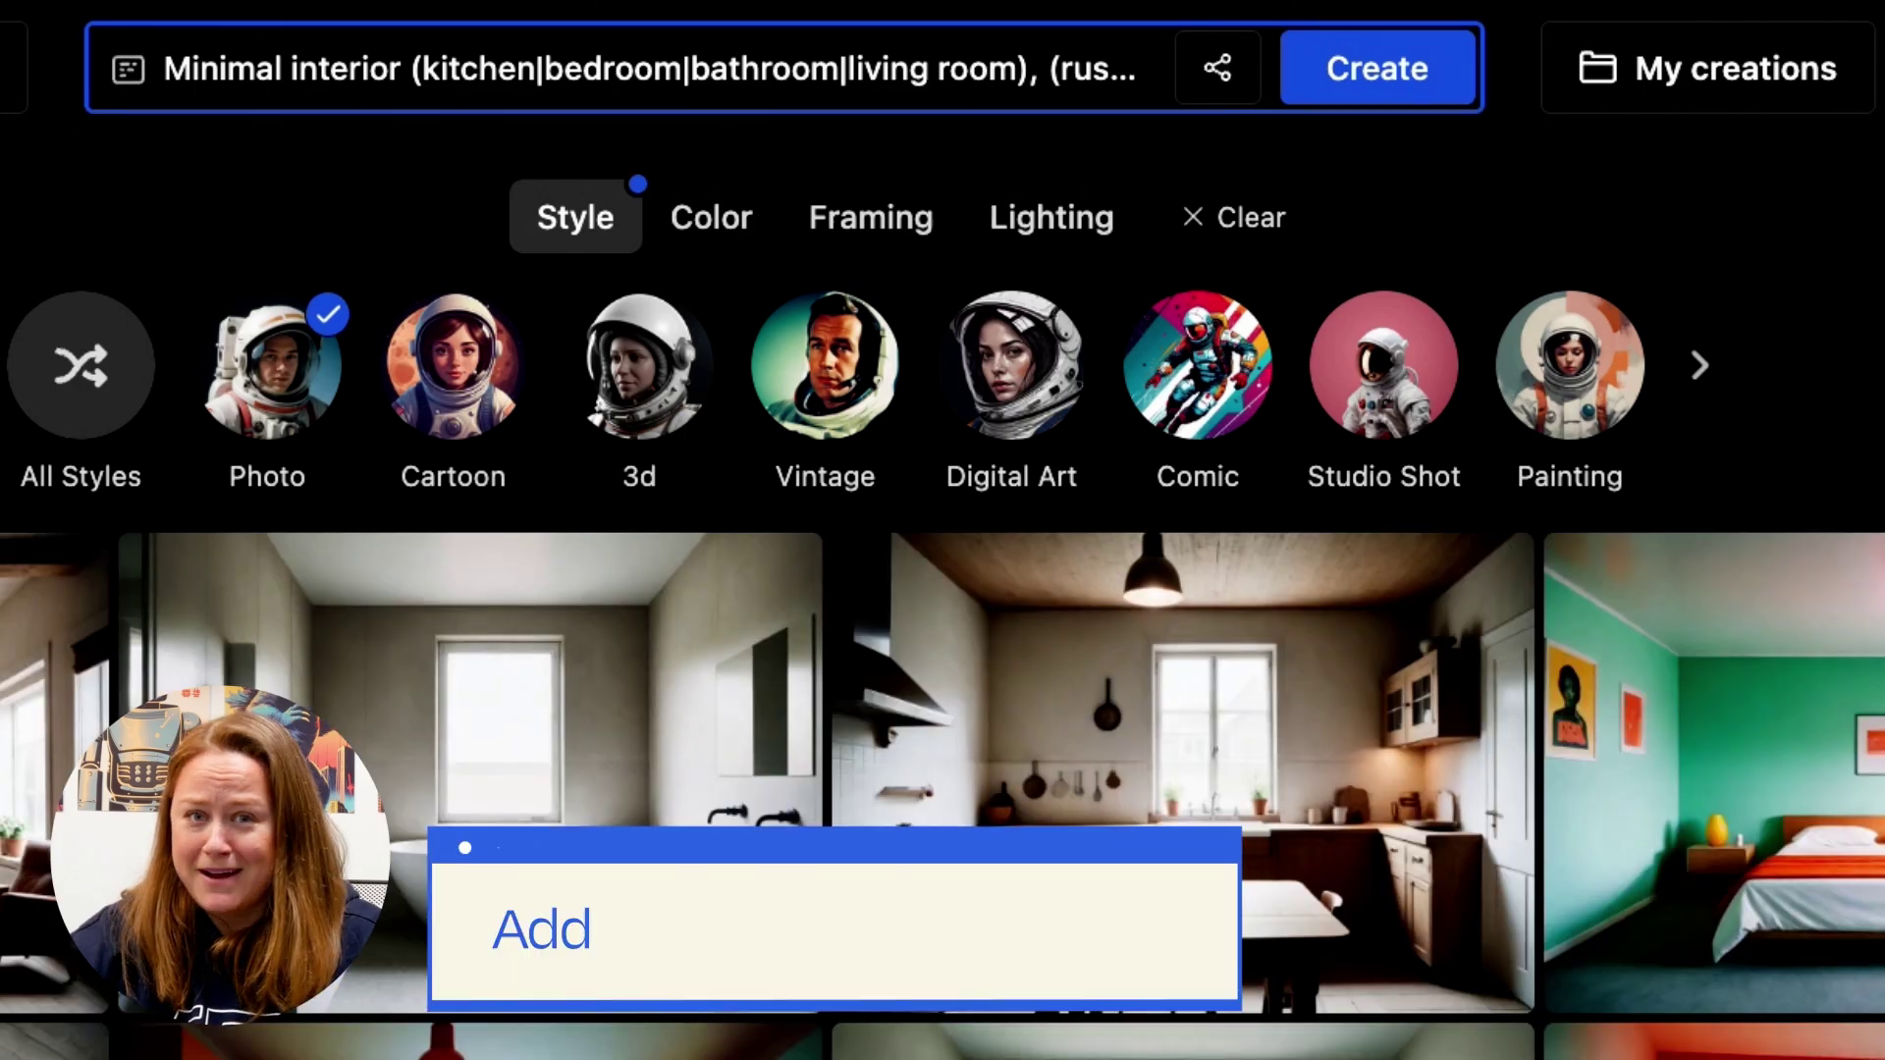
{"action": "left_click", "coordinate": [436, 376]}
{"action": "left_click", "coordinate": [639, 376]}
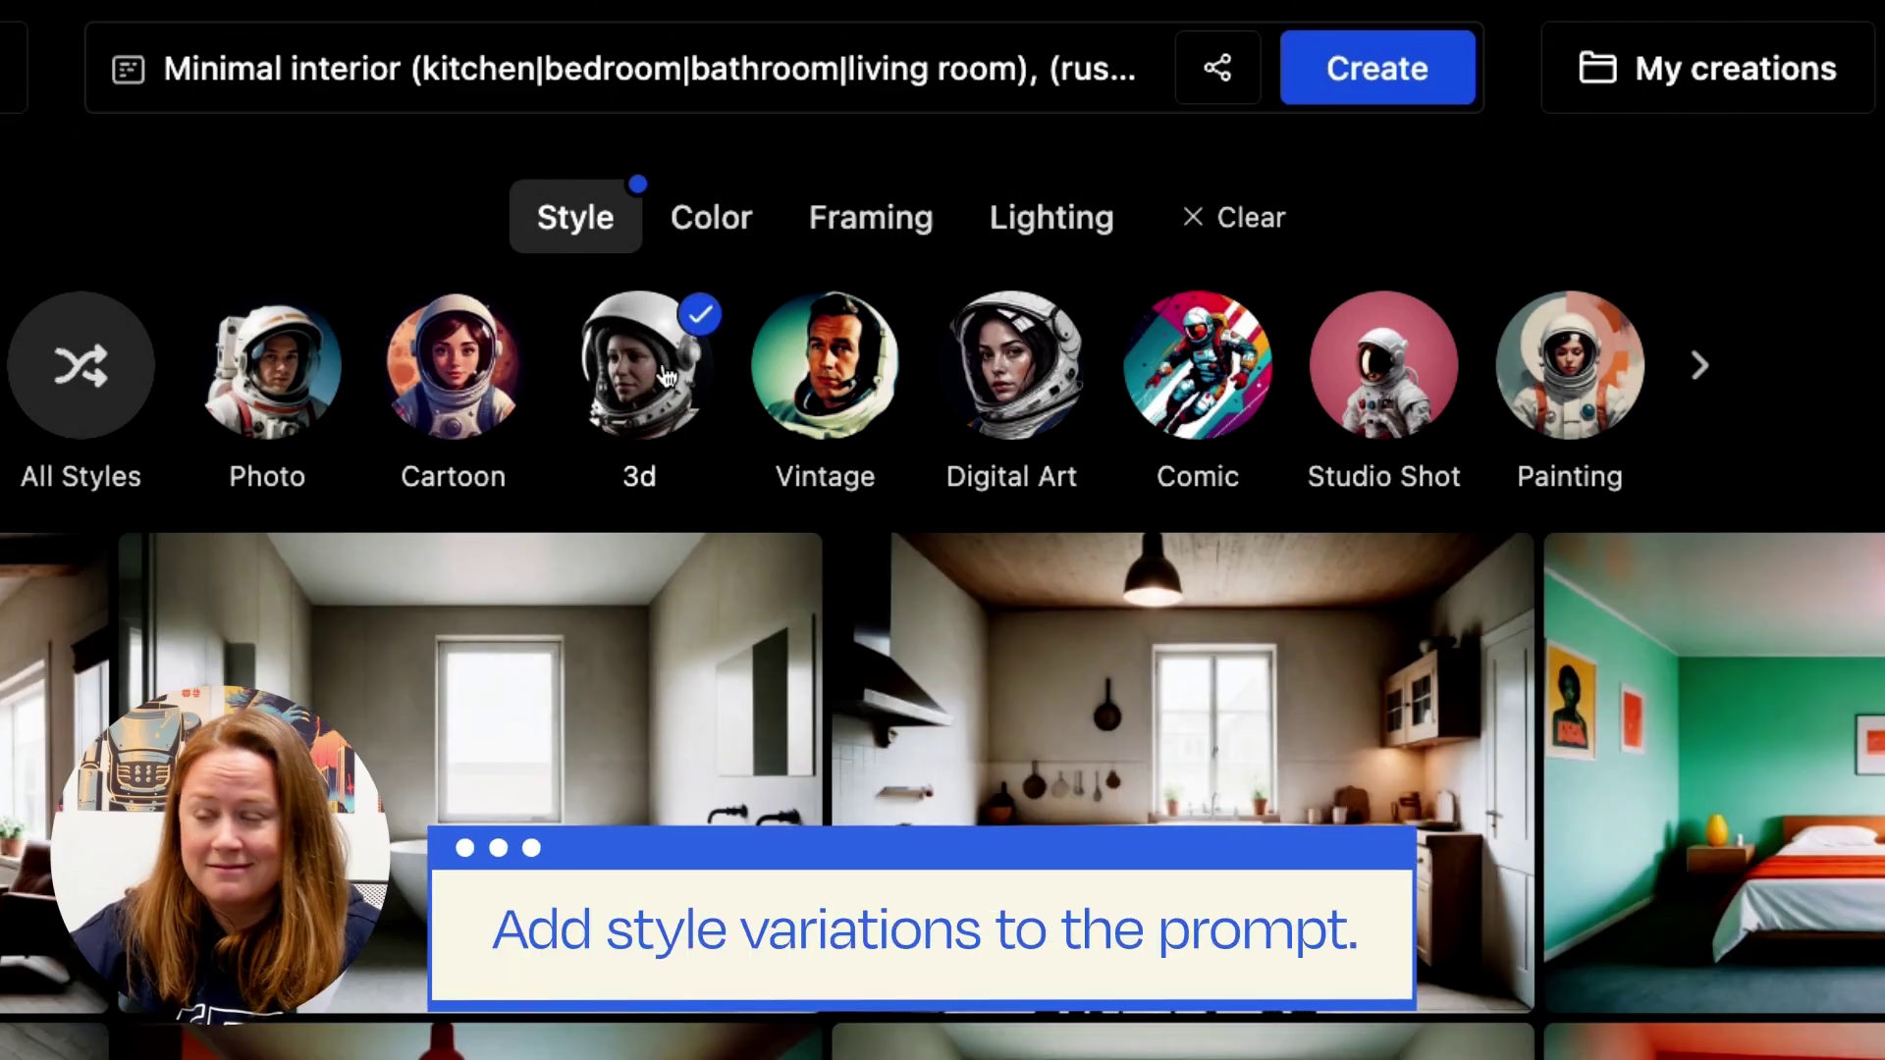
{"action": "left_click", "coordinate": [826, 376]}
{"action": "left_click", "coordinate": [1048, 379]}
{"action": "left_click", "coordinate": [1570, 368]}
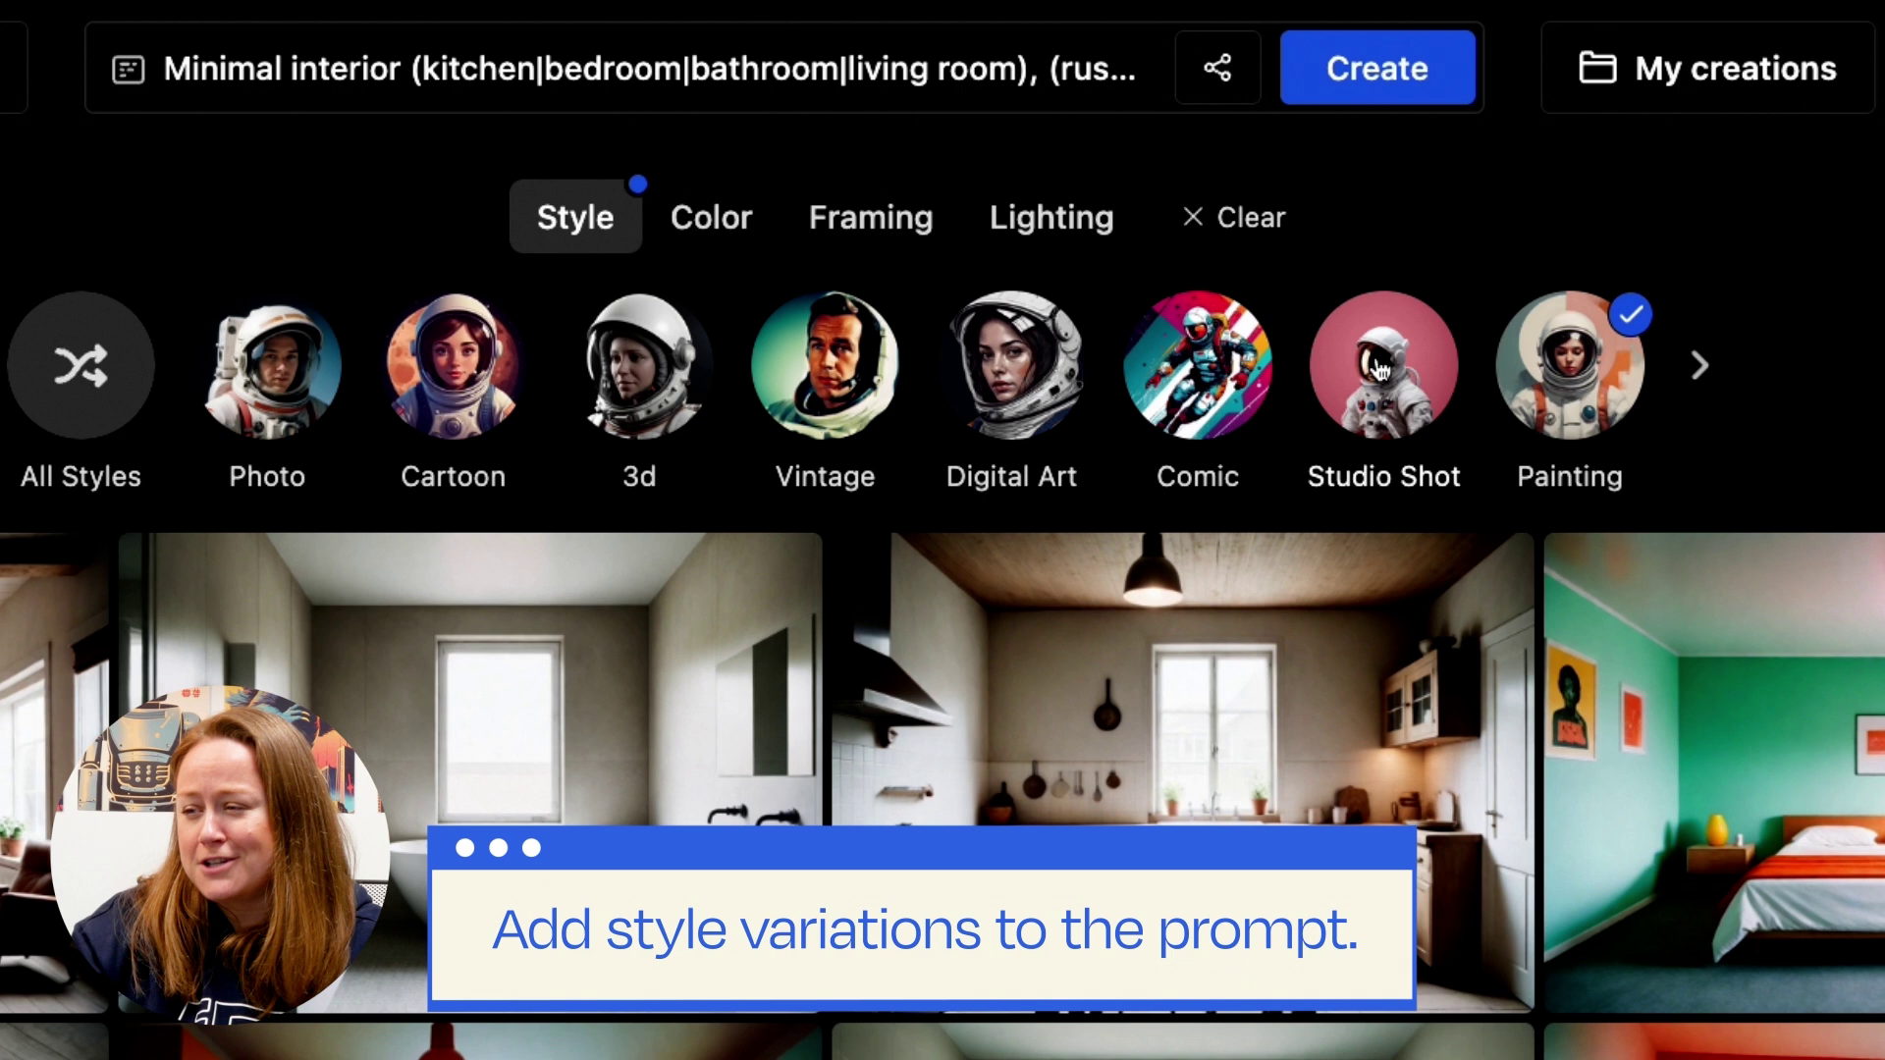
{"action": "left_click", "coordinate": [1384, 368]}
{"action": "left_click", "coordinate": [288, 390]}
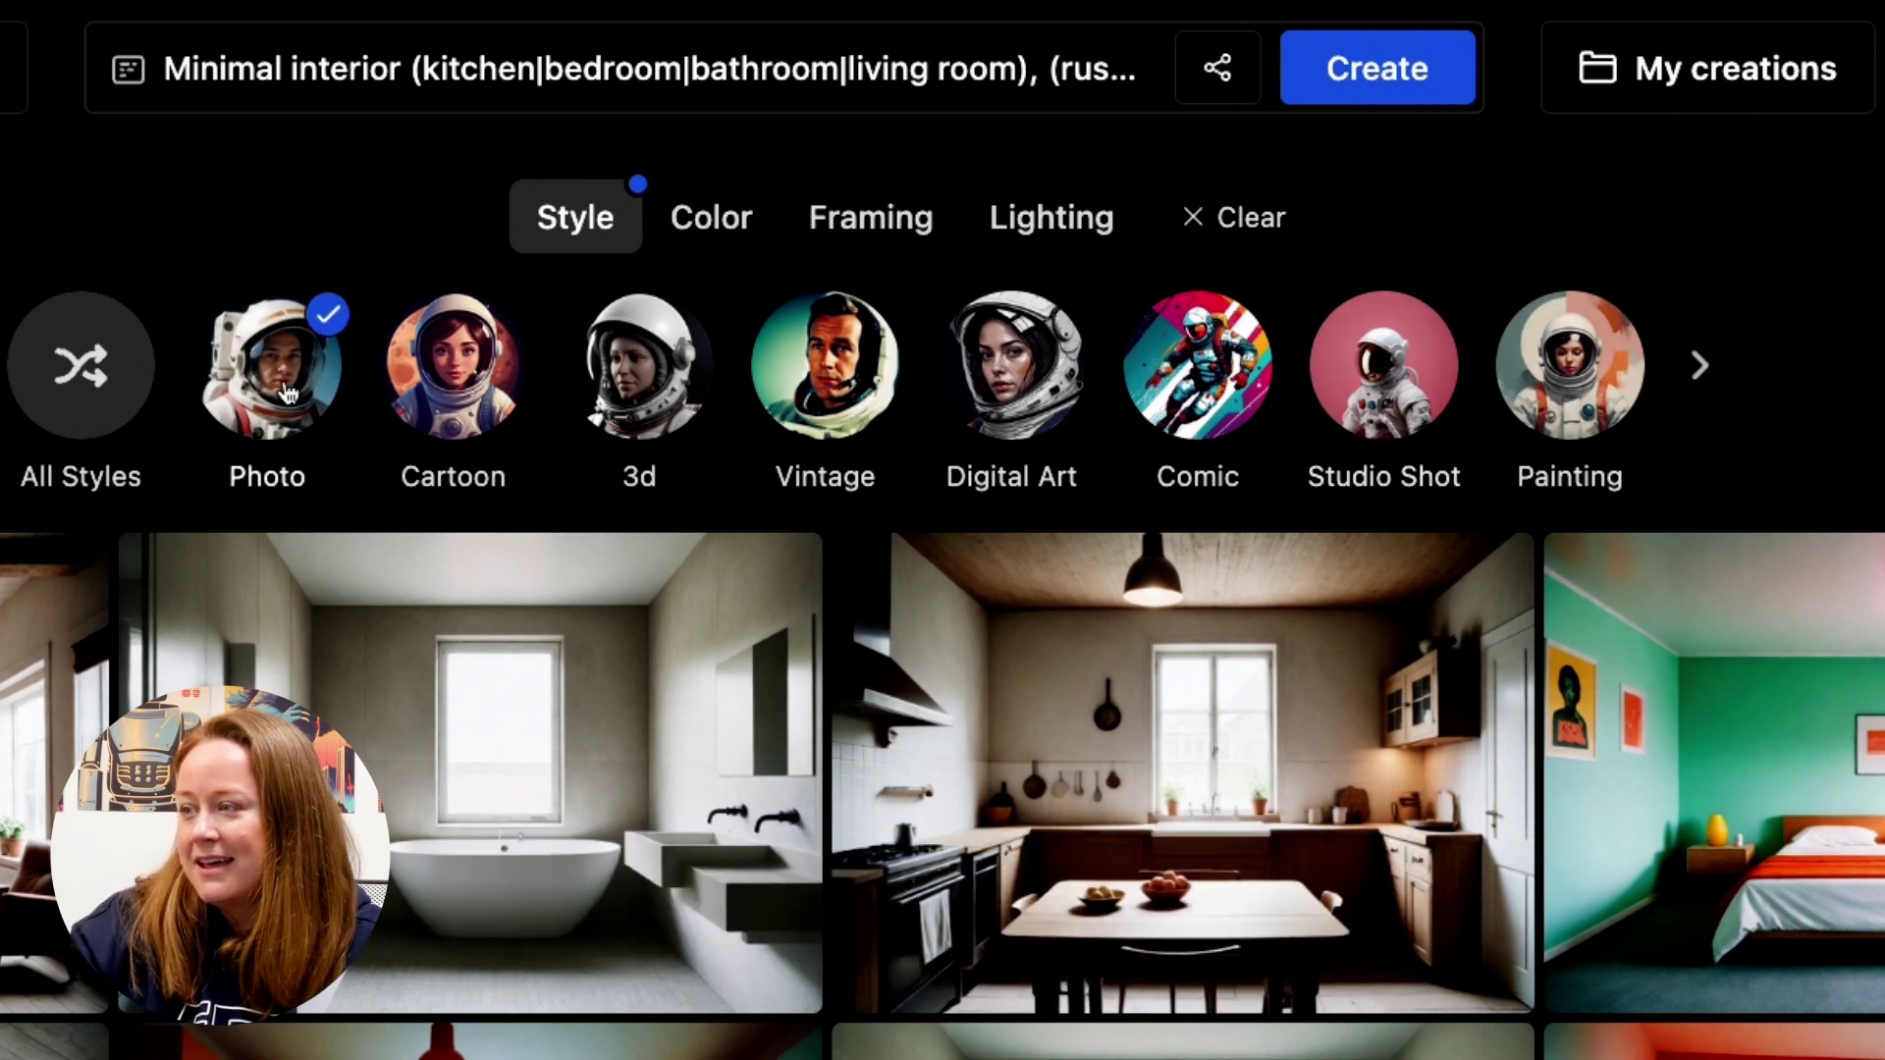
{"action": "left_click", "coordinate": [1352, 70]}
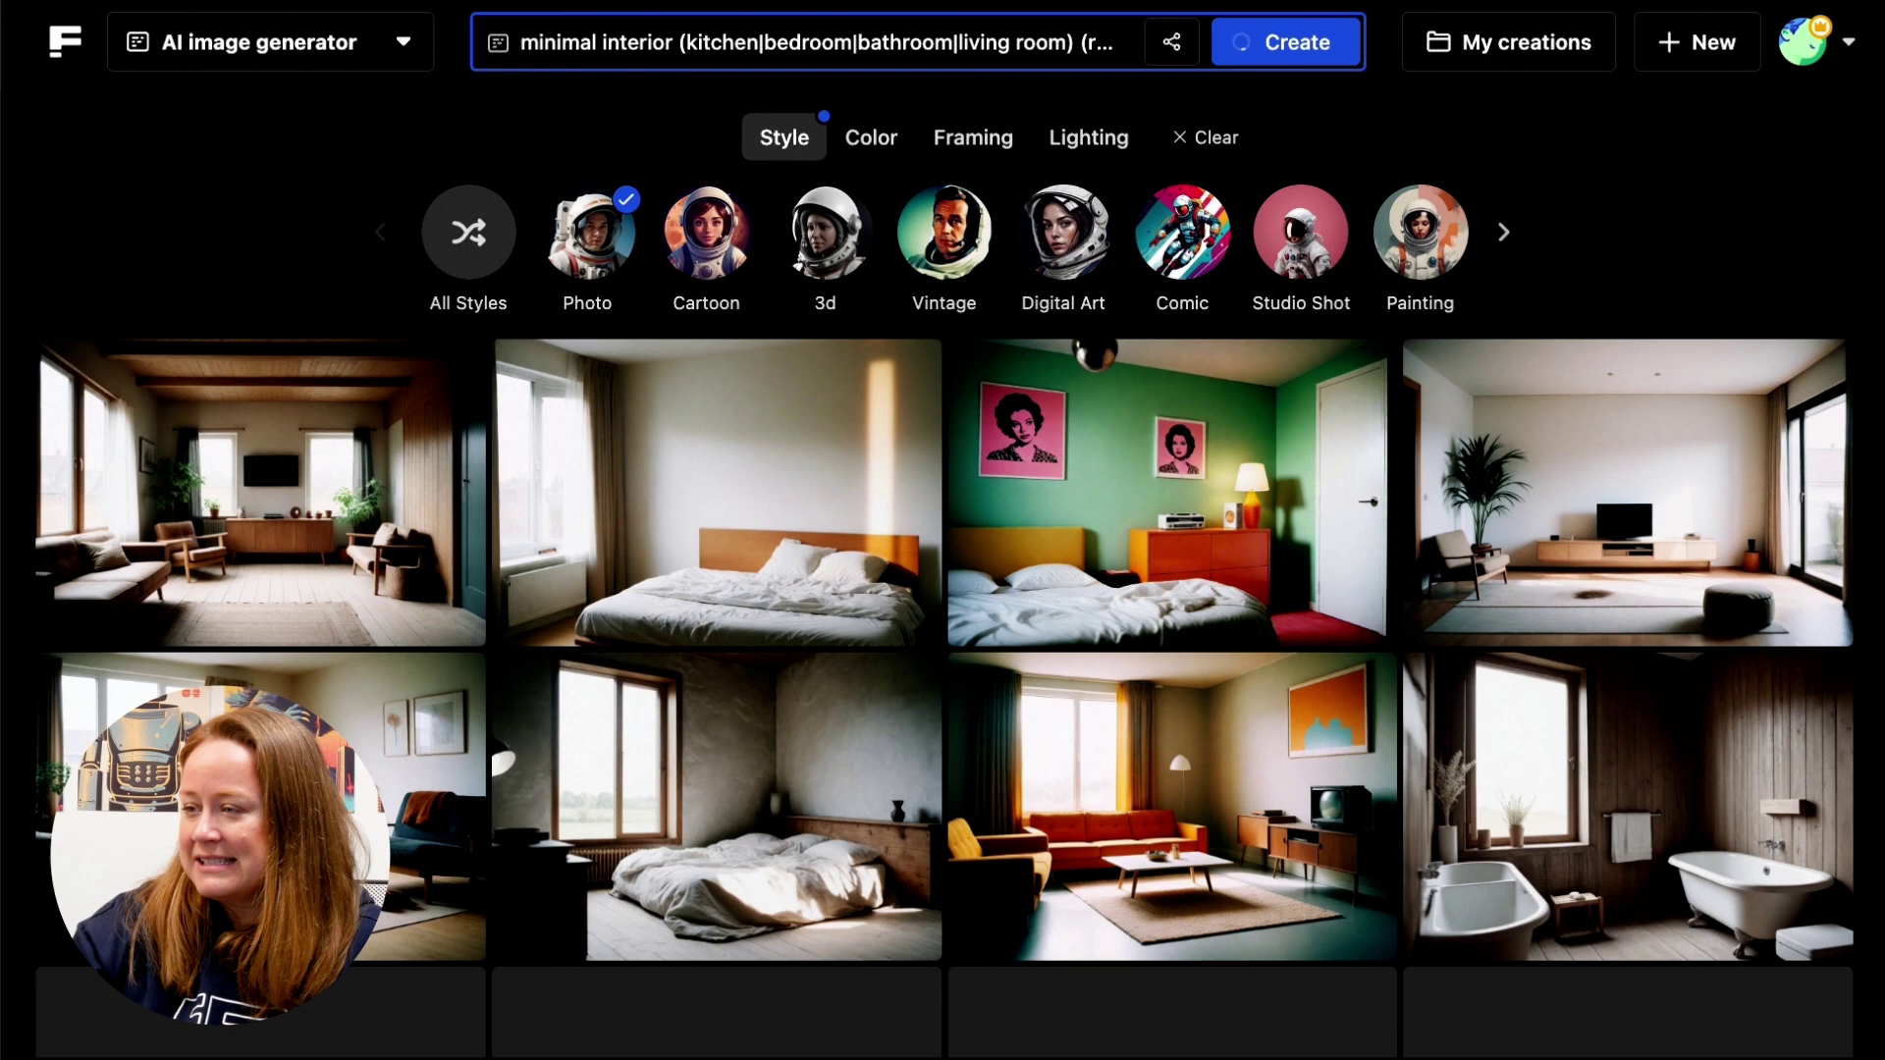
{"action": "scroll", "coordinate": [943, 589], "scroll_direction": "down", "scroll_amount": 5}
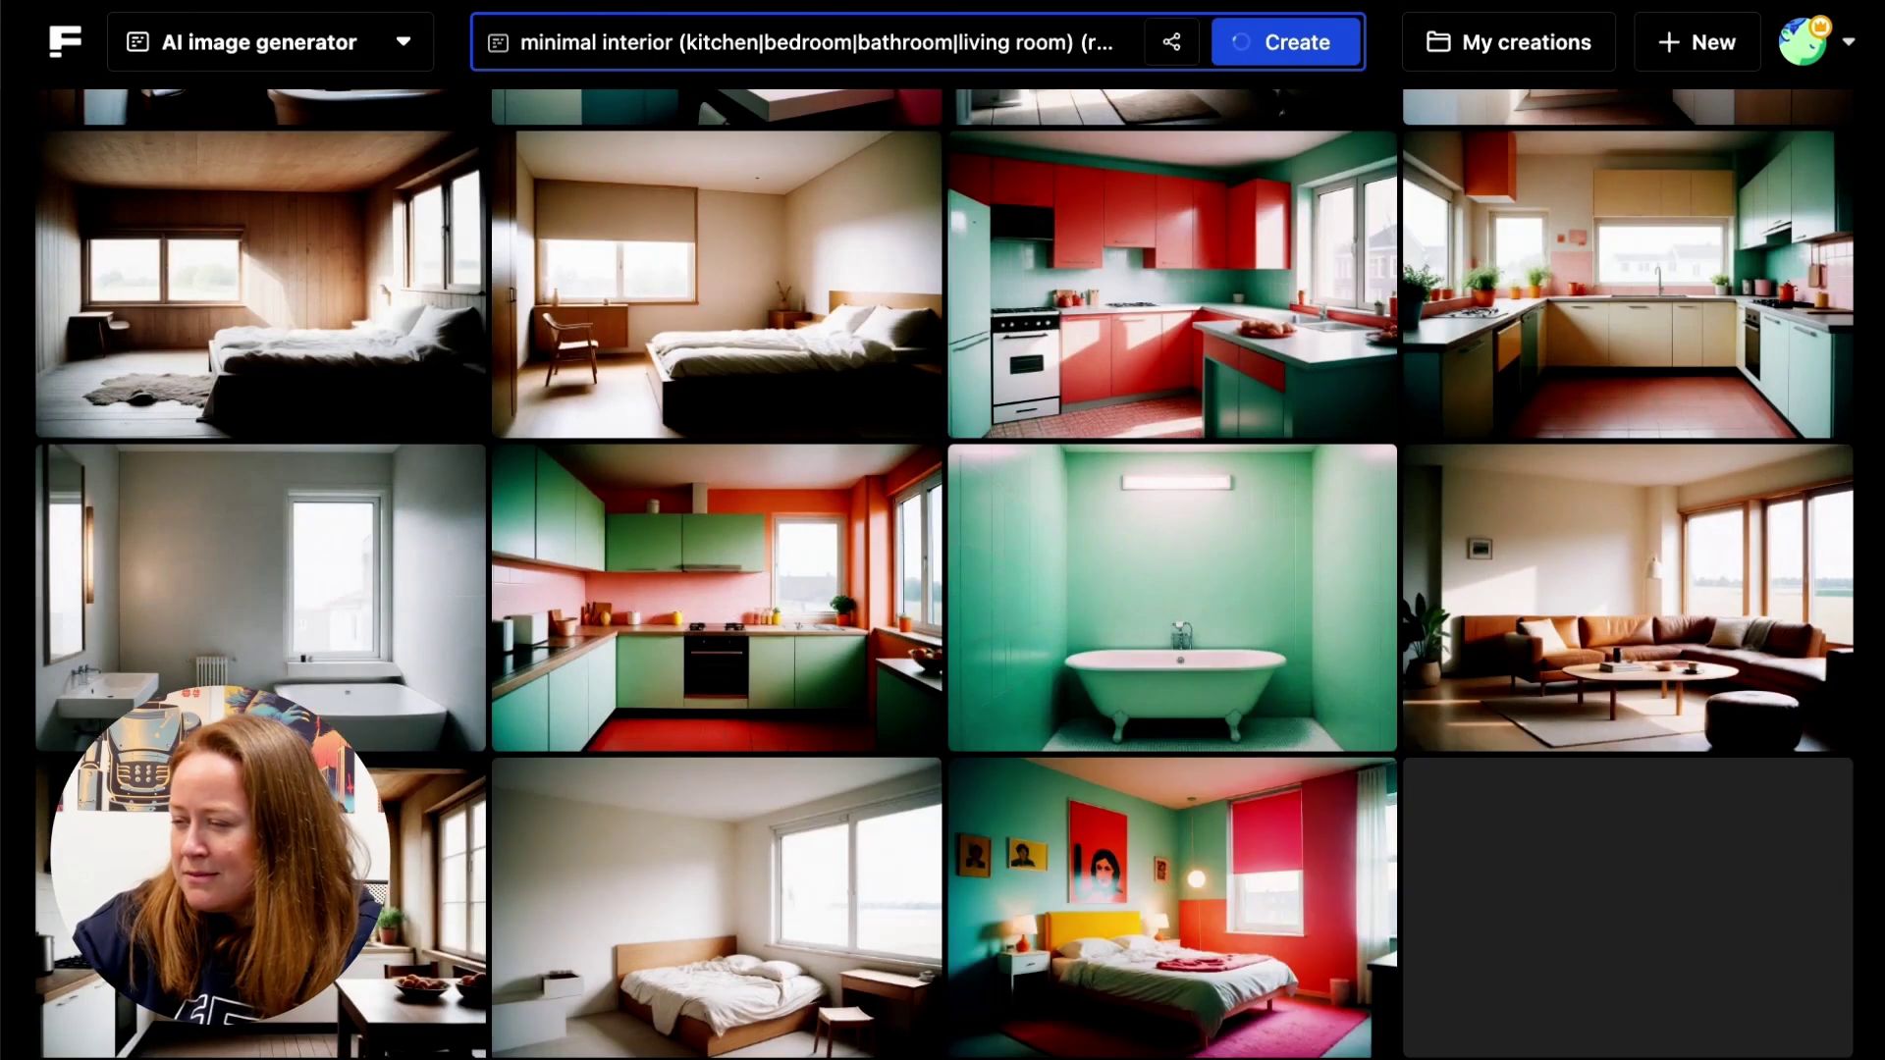
{"action": "scroll", "coordinate": [942, 589], "scroll_direction": "up", "scroll_amount": 3}
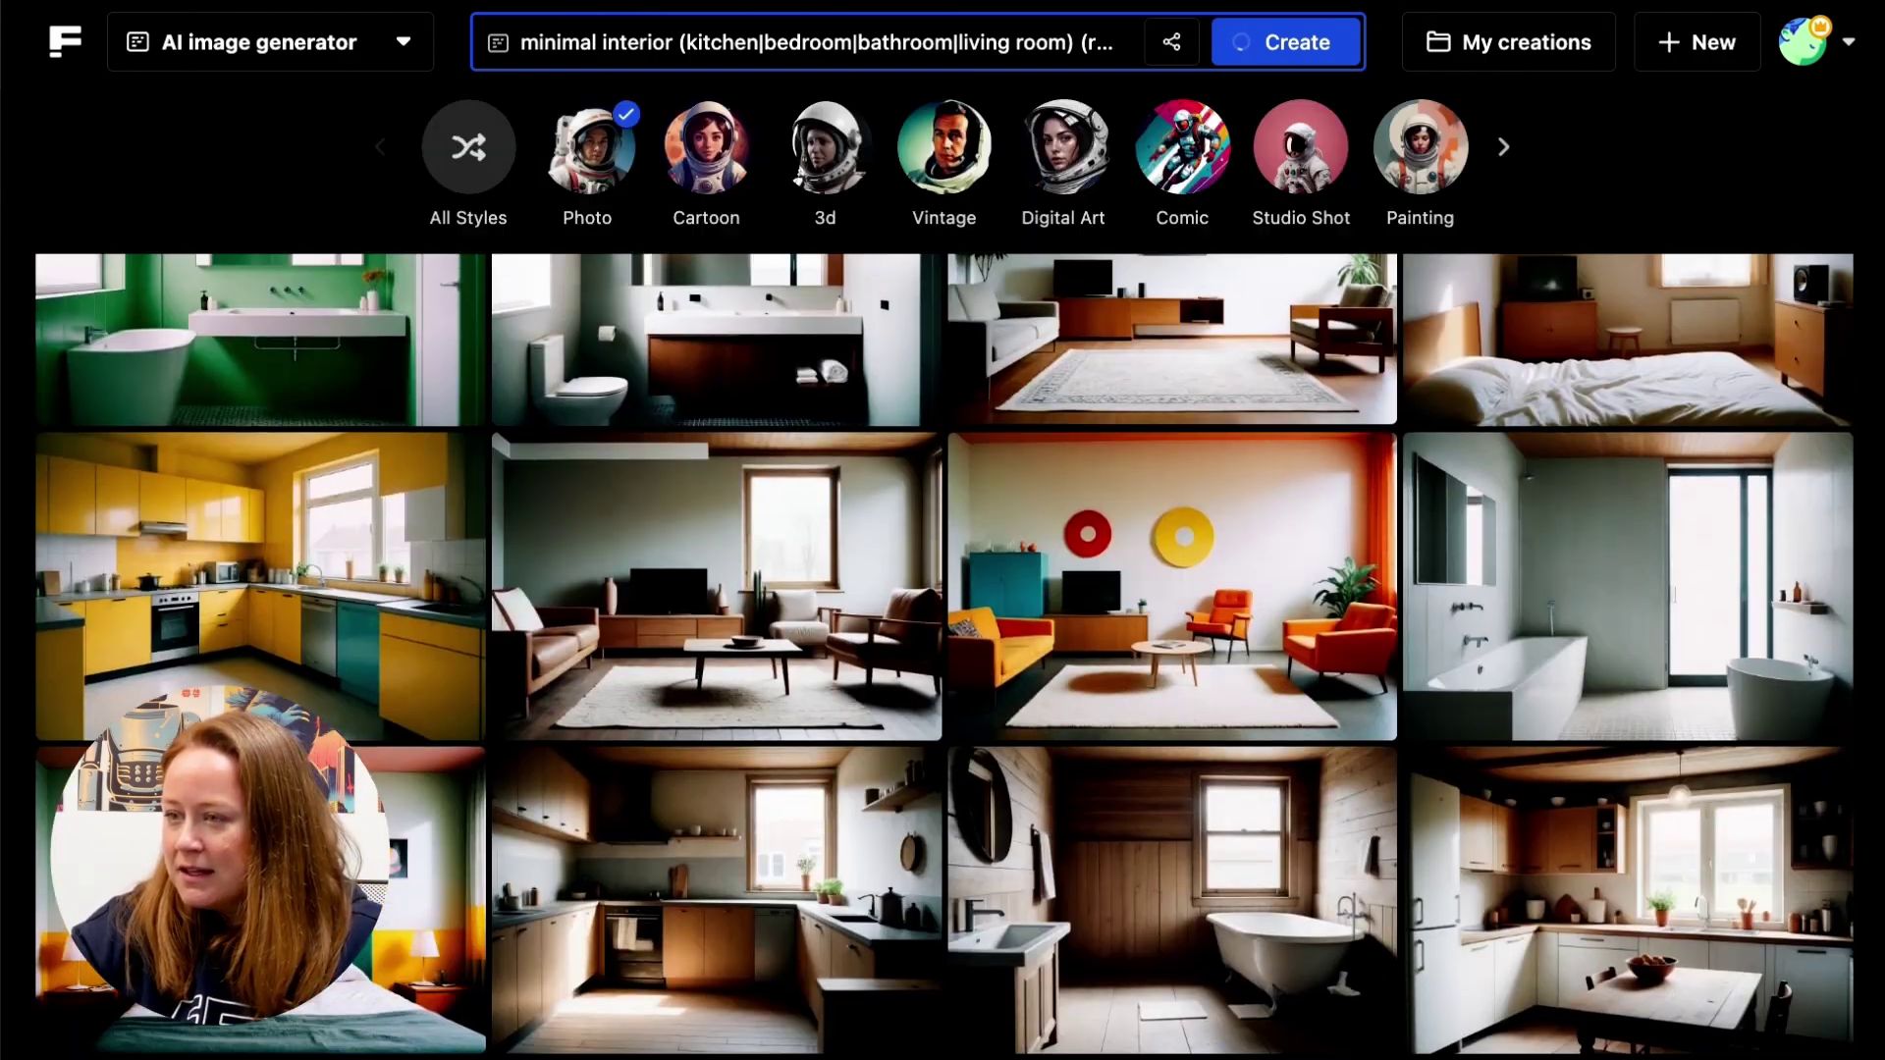
{"action": "scroll", "coordinate": [1874, 54], "scroll_direction": "down", "scroll_amount": 2}
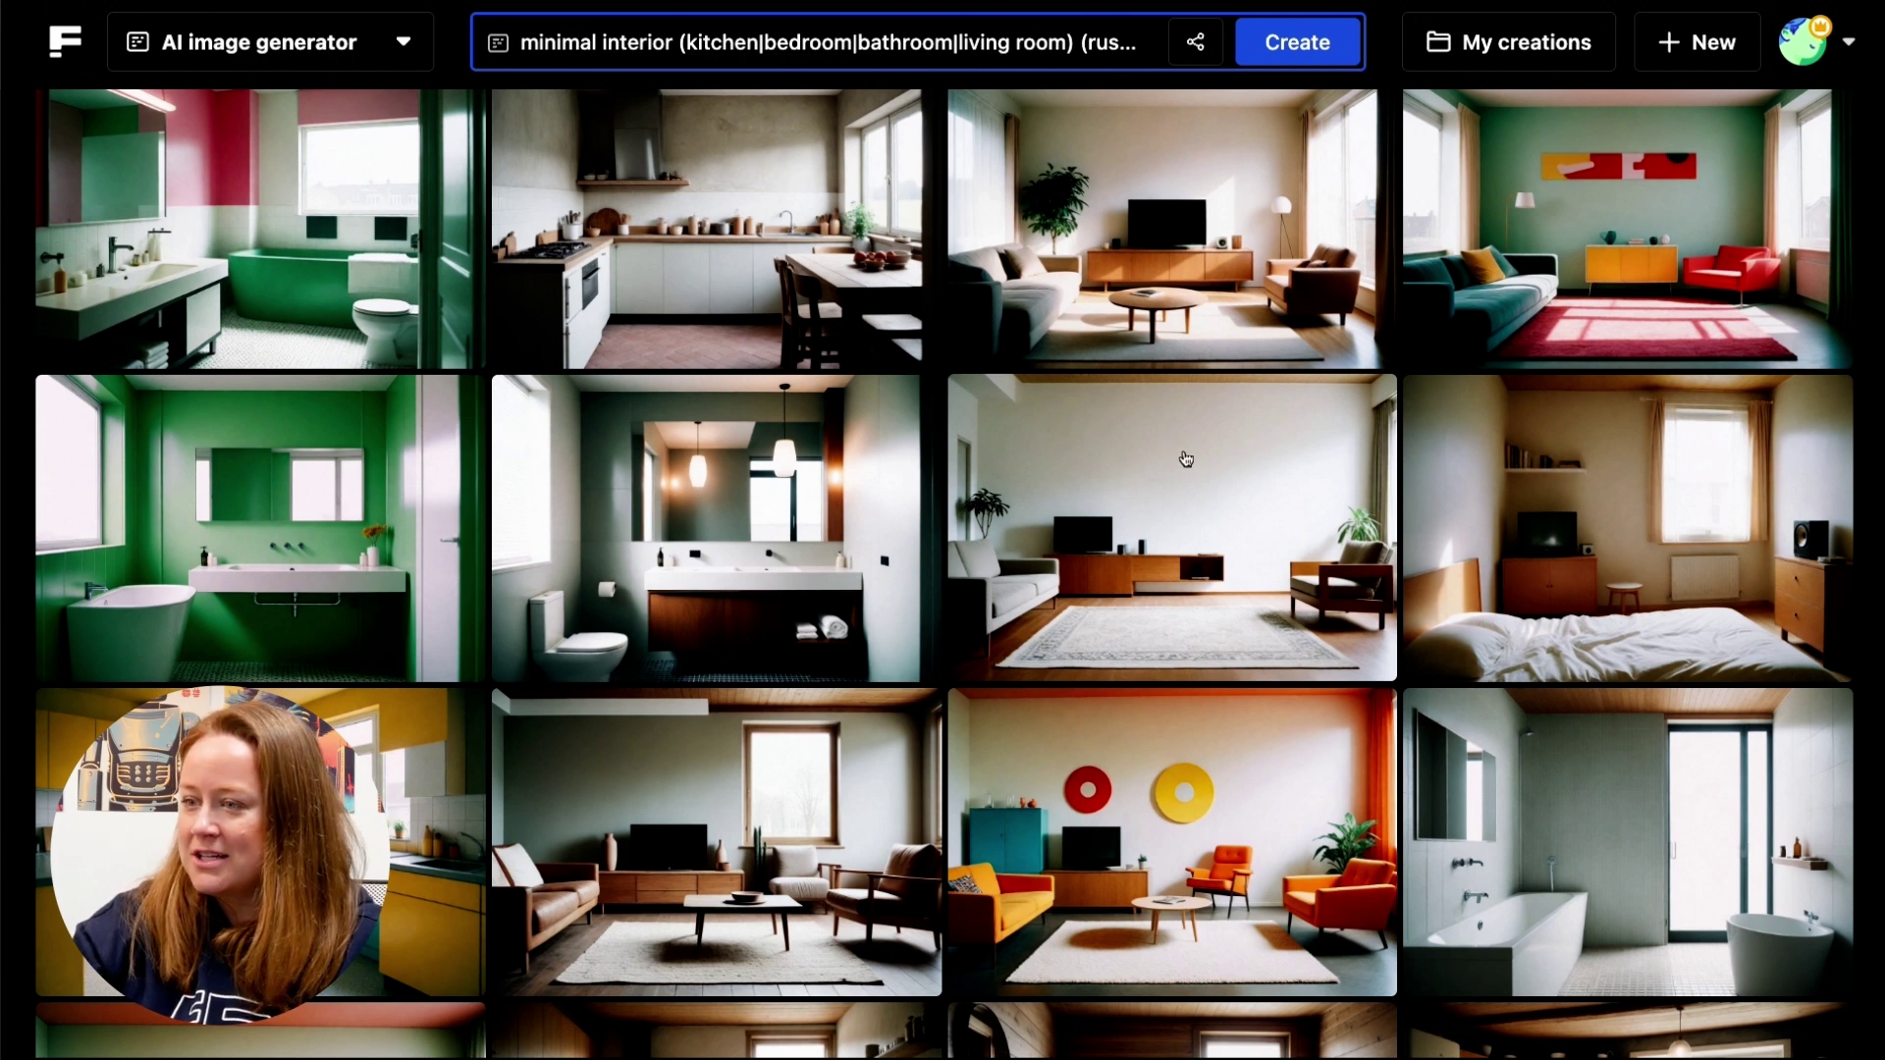
Enlarge the minimalist living room image and send it to Reimagine
{"action": "left_click", "coordinate": [1185, 460]}
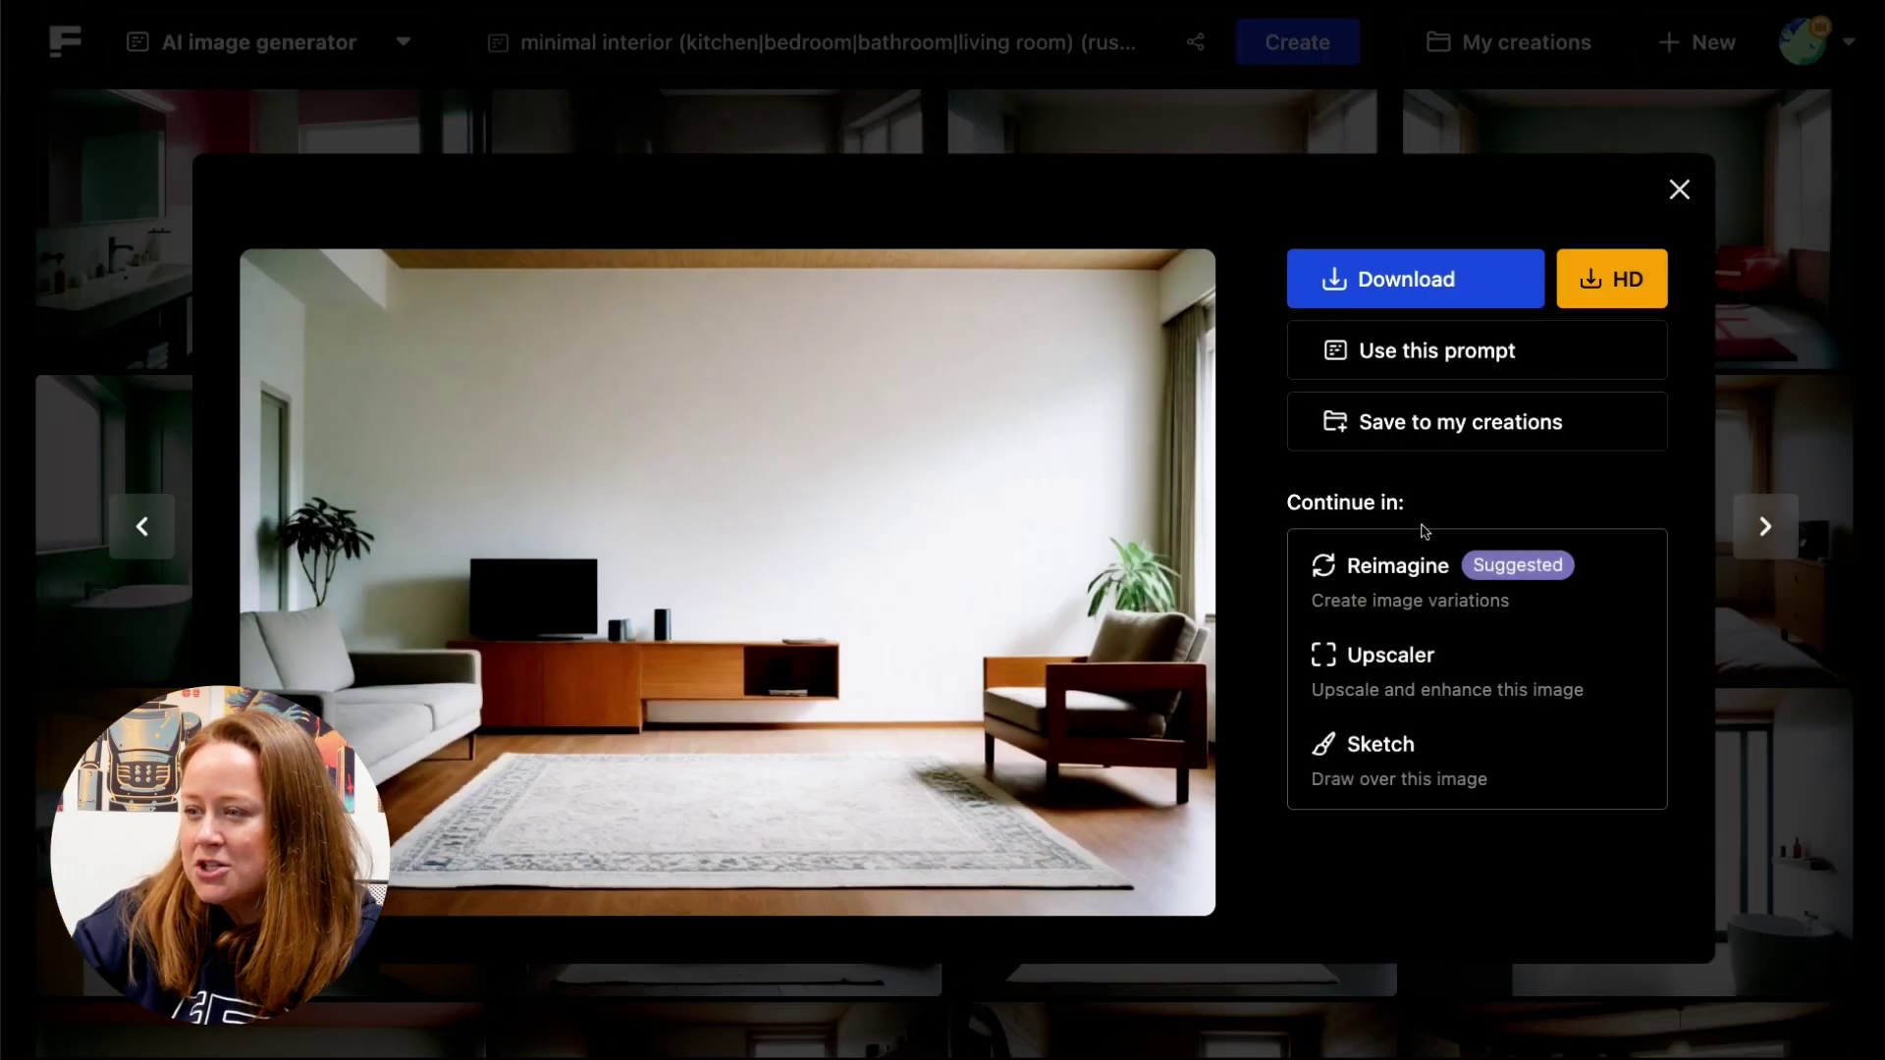
{"action": "left_click", "coordinate": [1422, 582]}
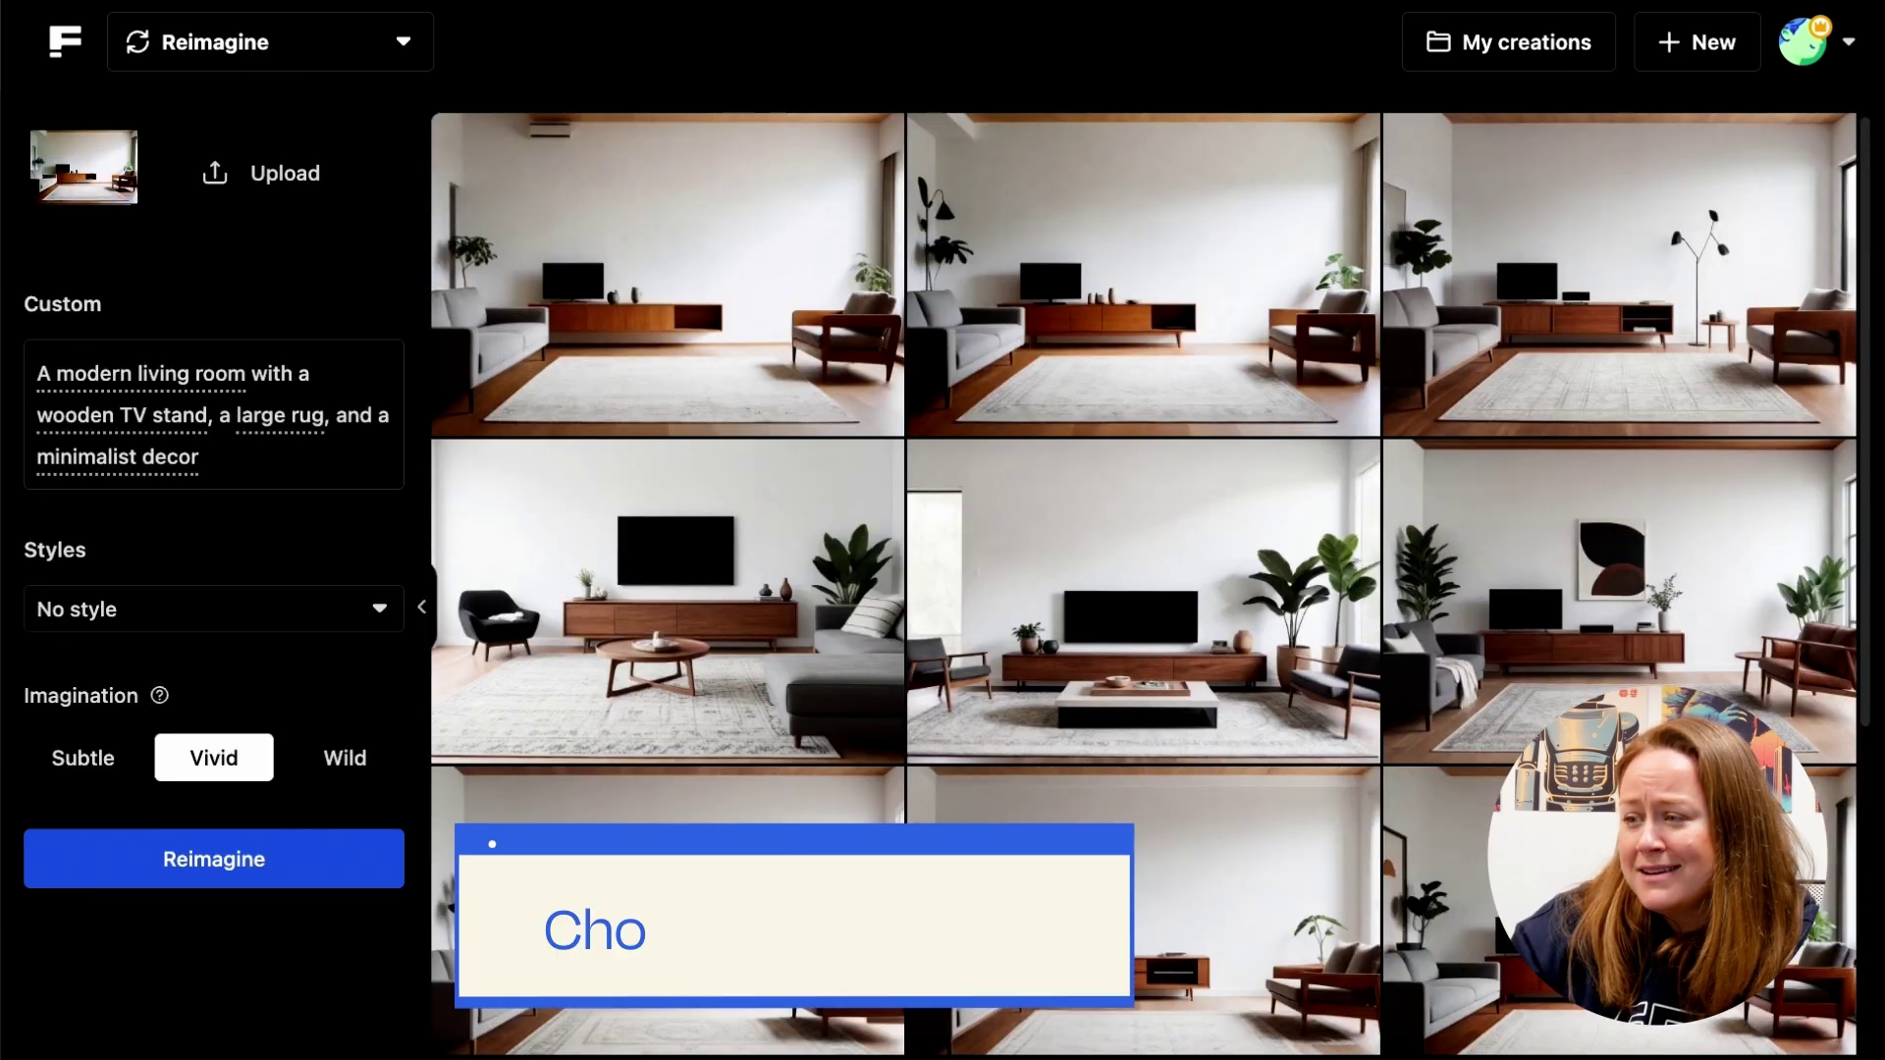
At Subtle imagination, regenerate with an added rug and framed portrait, then copy the prompt
{"action": "left_click", "coordinate": [97, 761]}
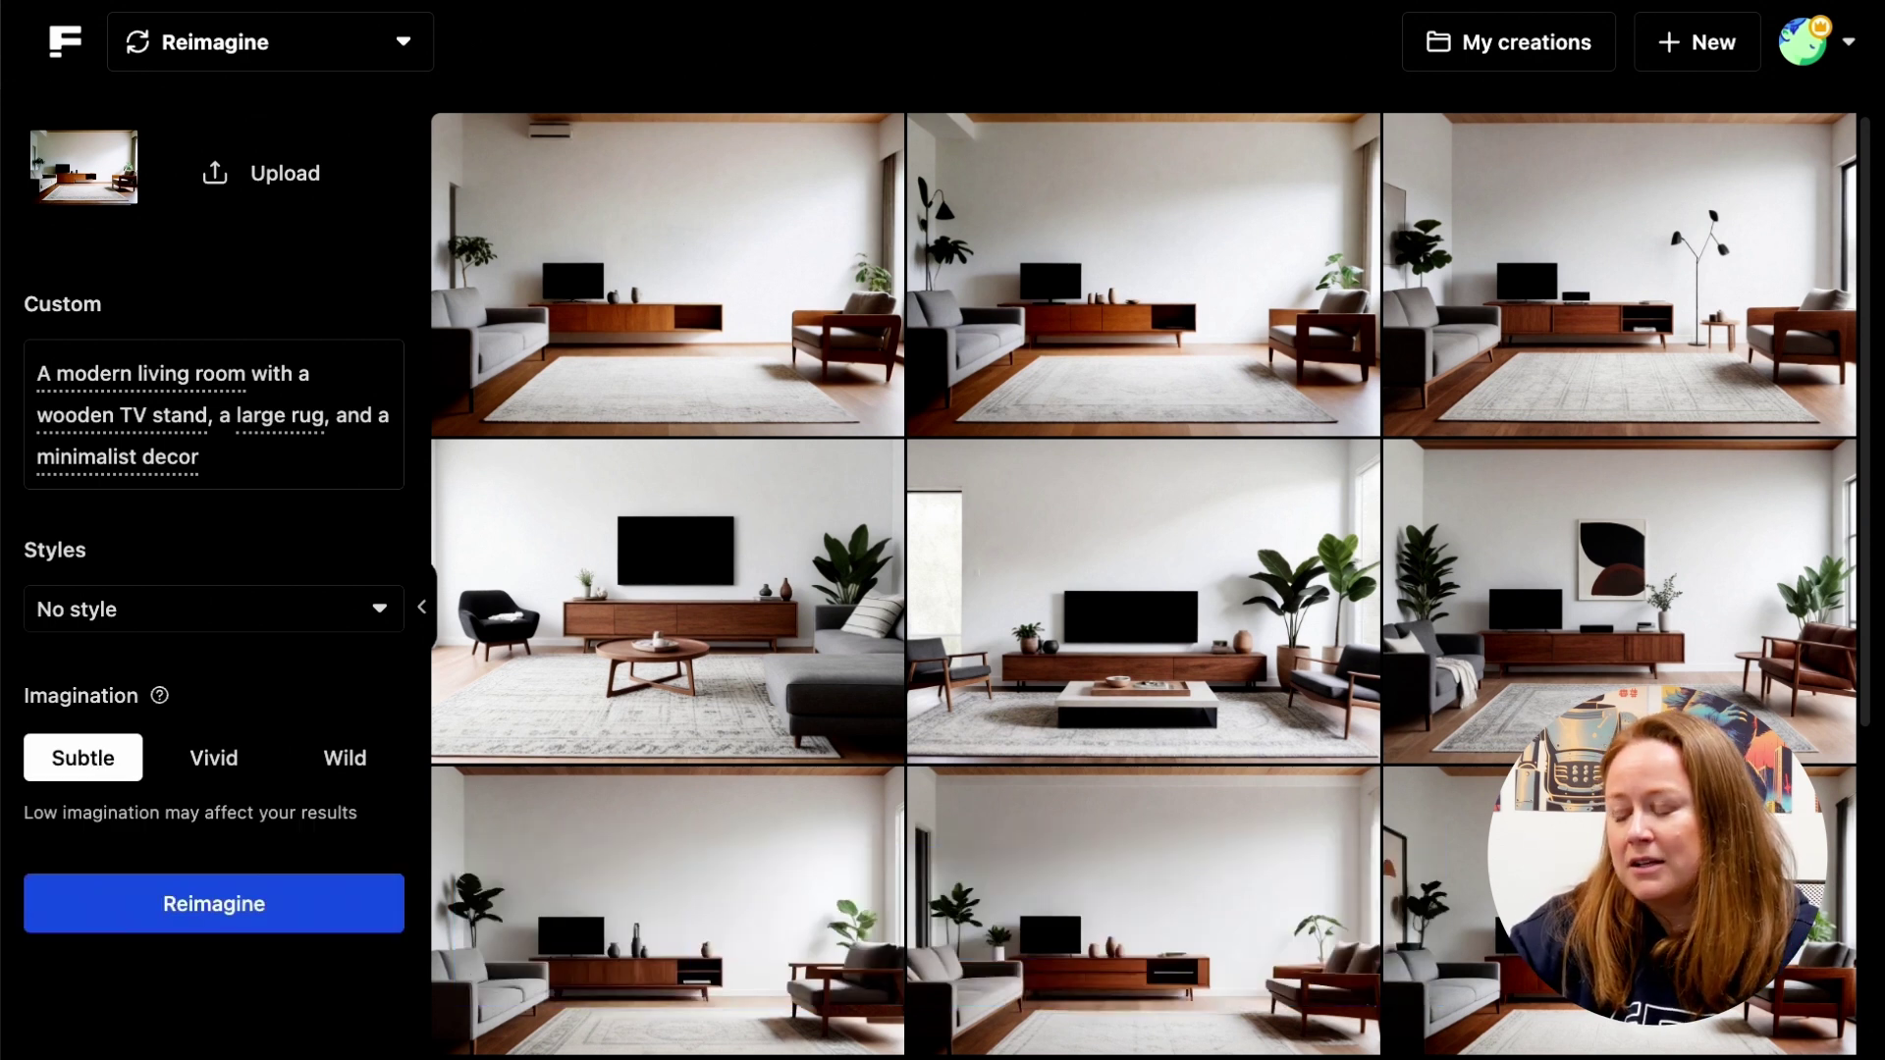
{"action": "left_click", "coordinate": [318, 461]}
{"action": "type", "text": "one framed po"}
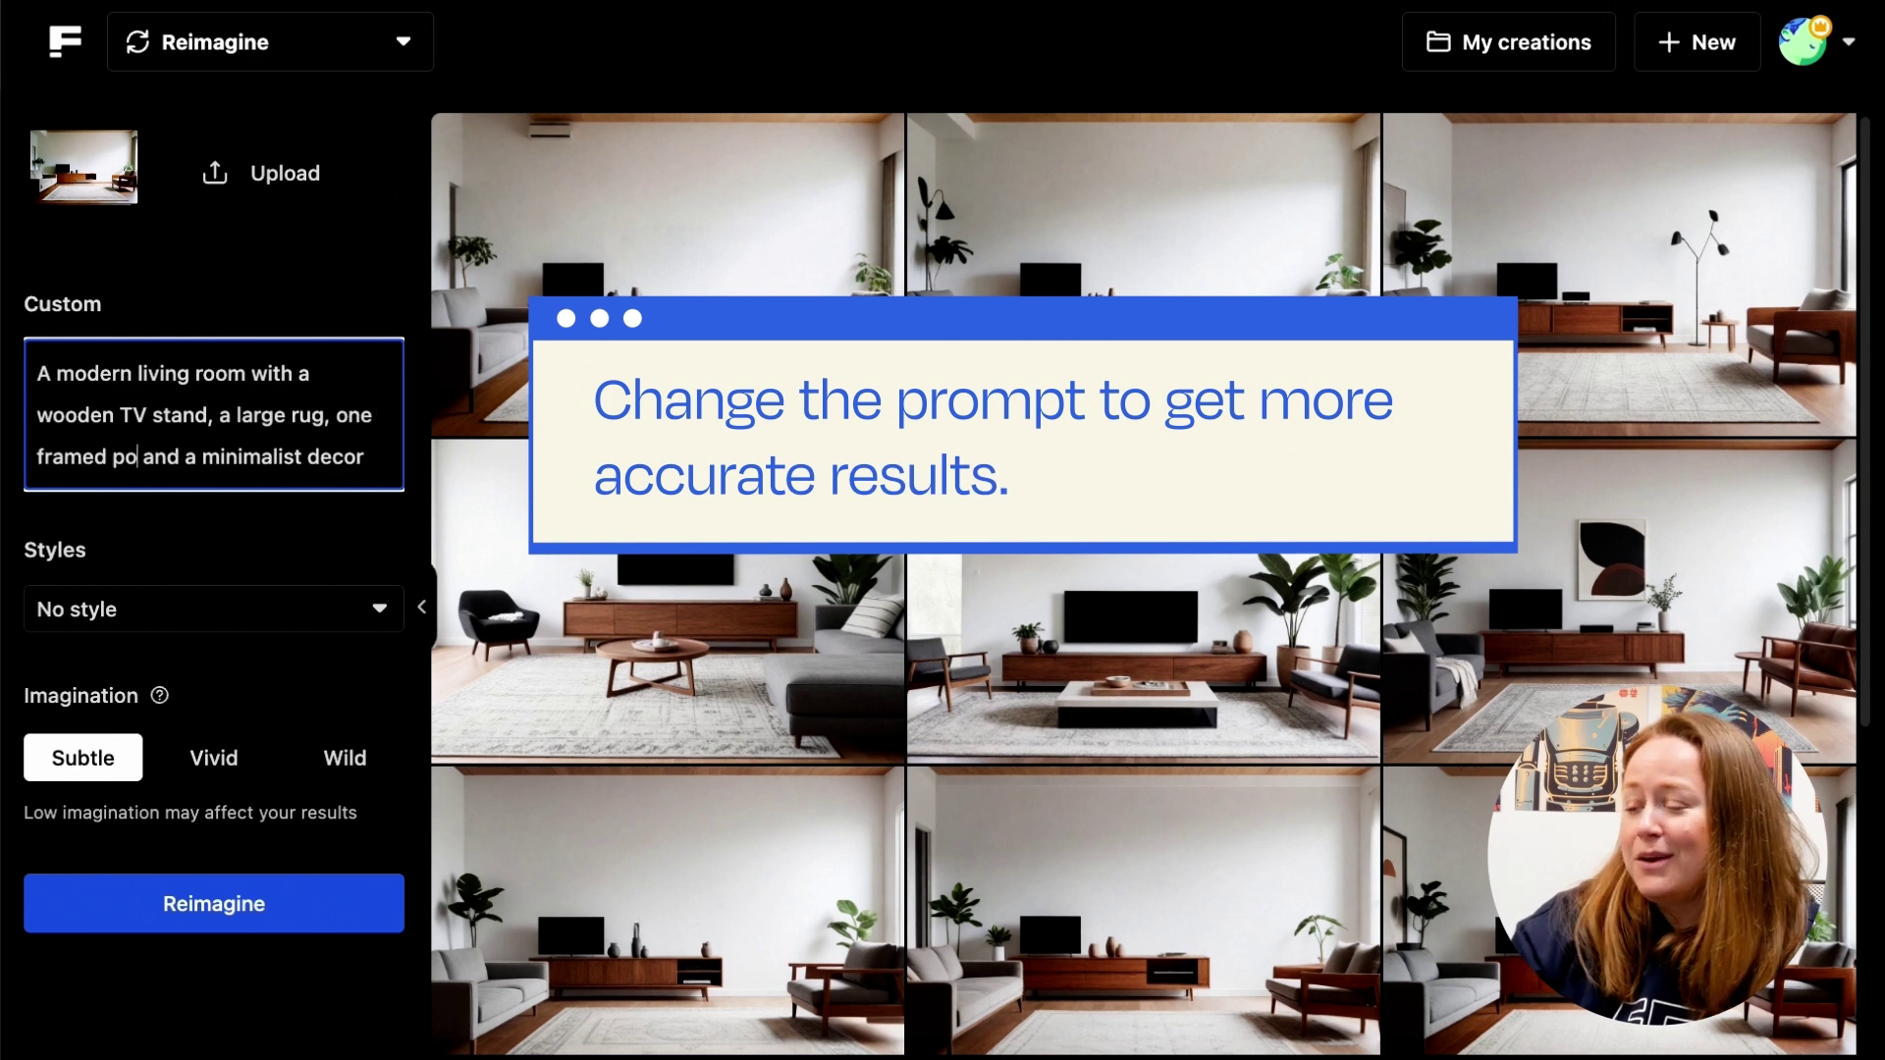
{"action": "type", "text": "rtrait"}
{"action": "left_click", "coordinate": [198, 963]}
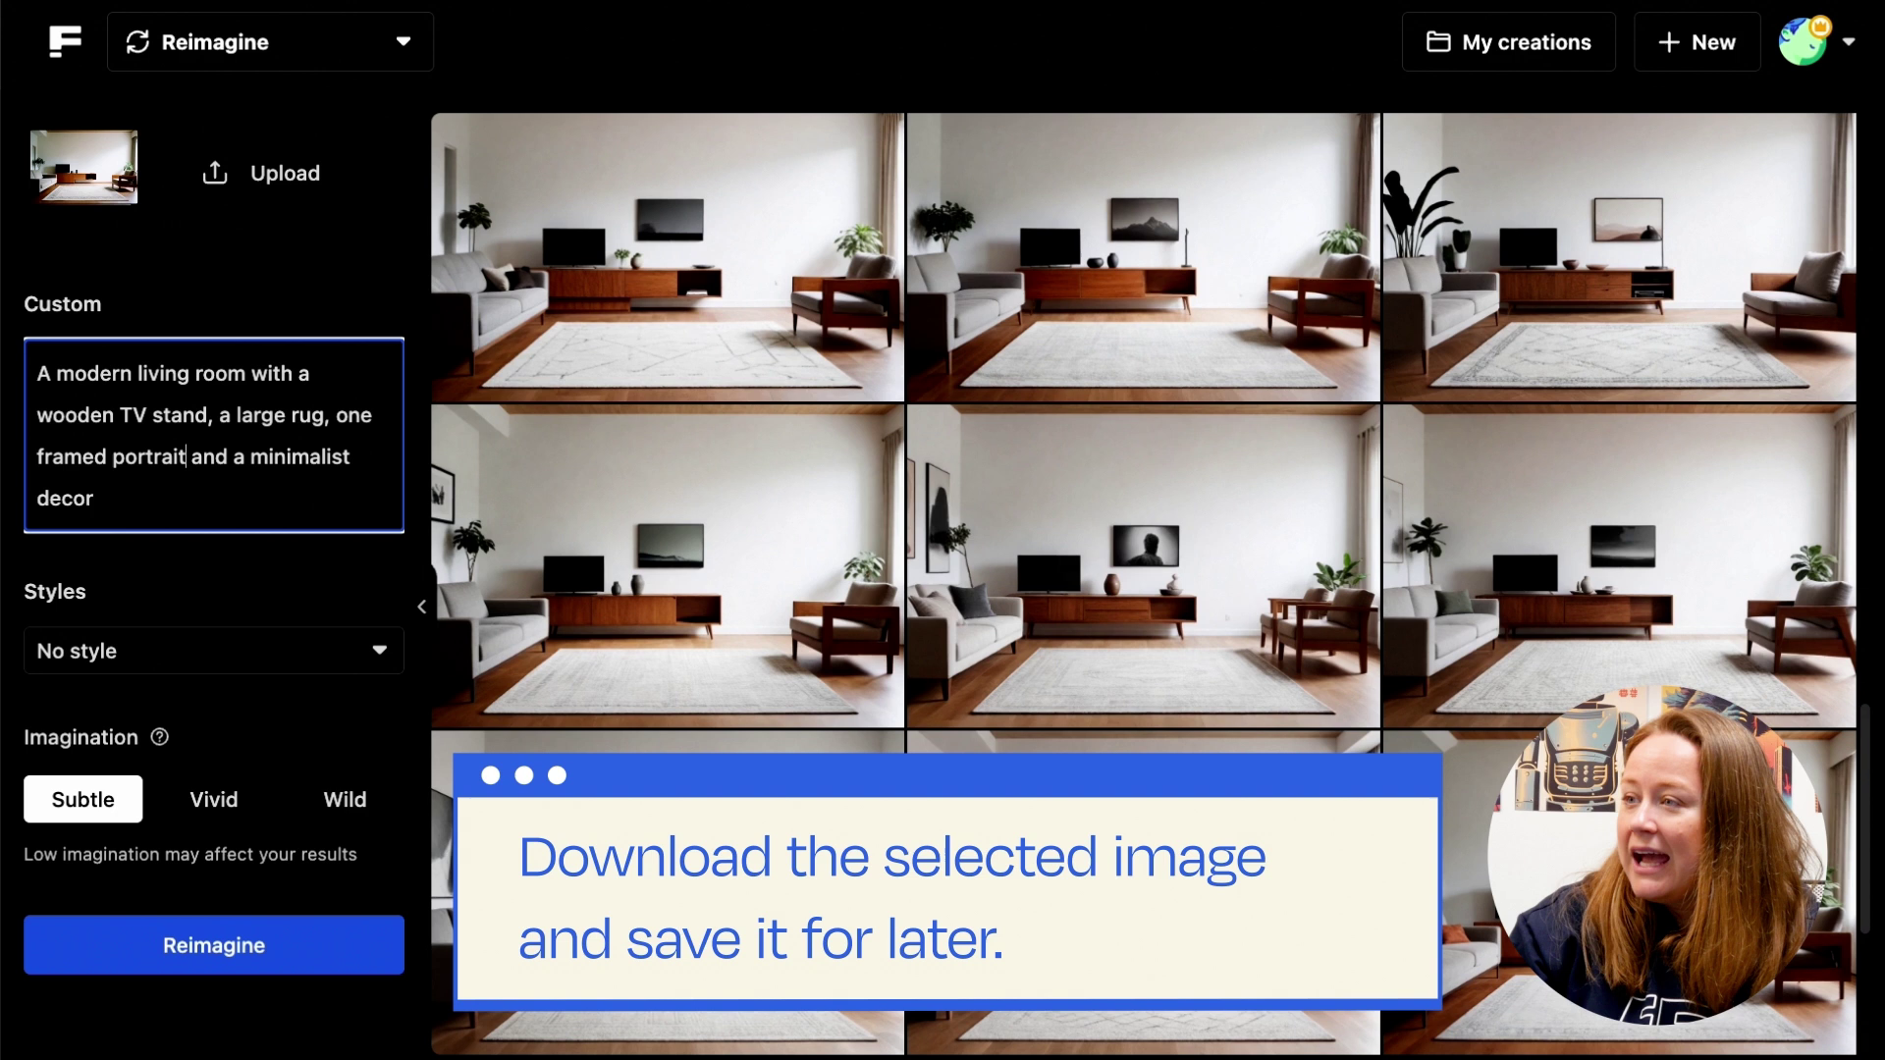
{"action": "mouse_move", "coordinate": [1143, 567]}
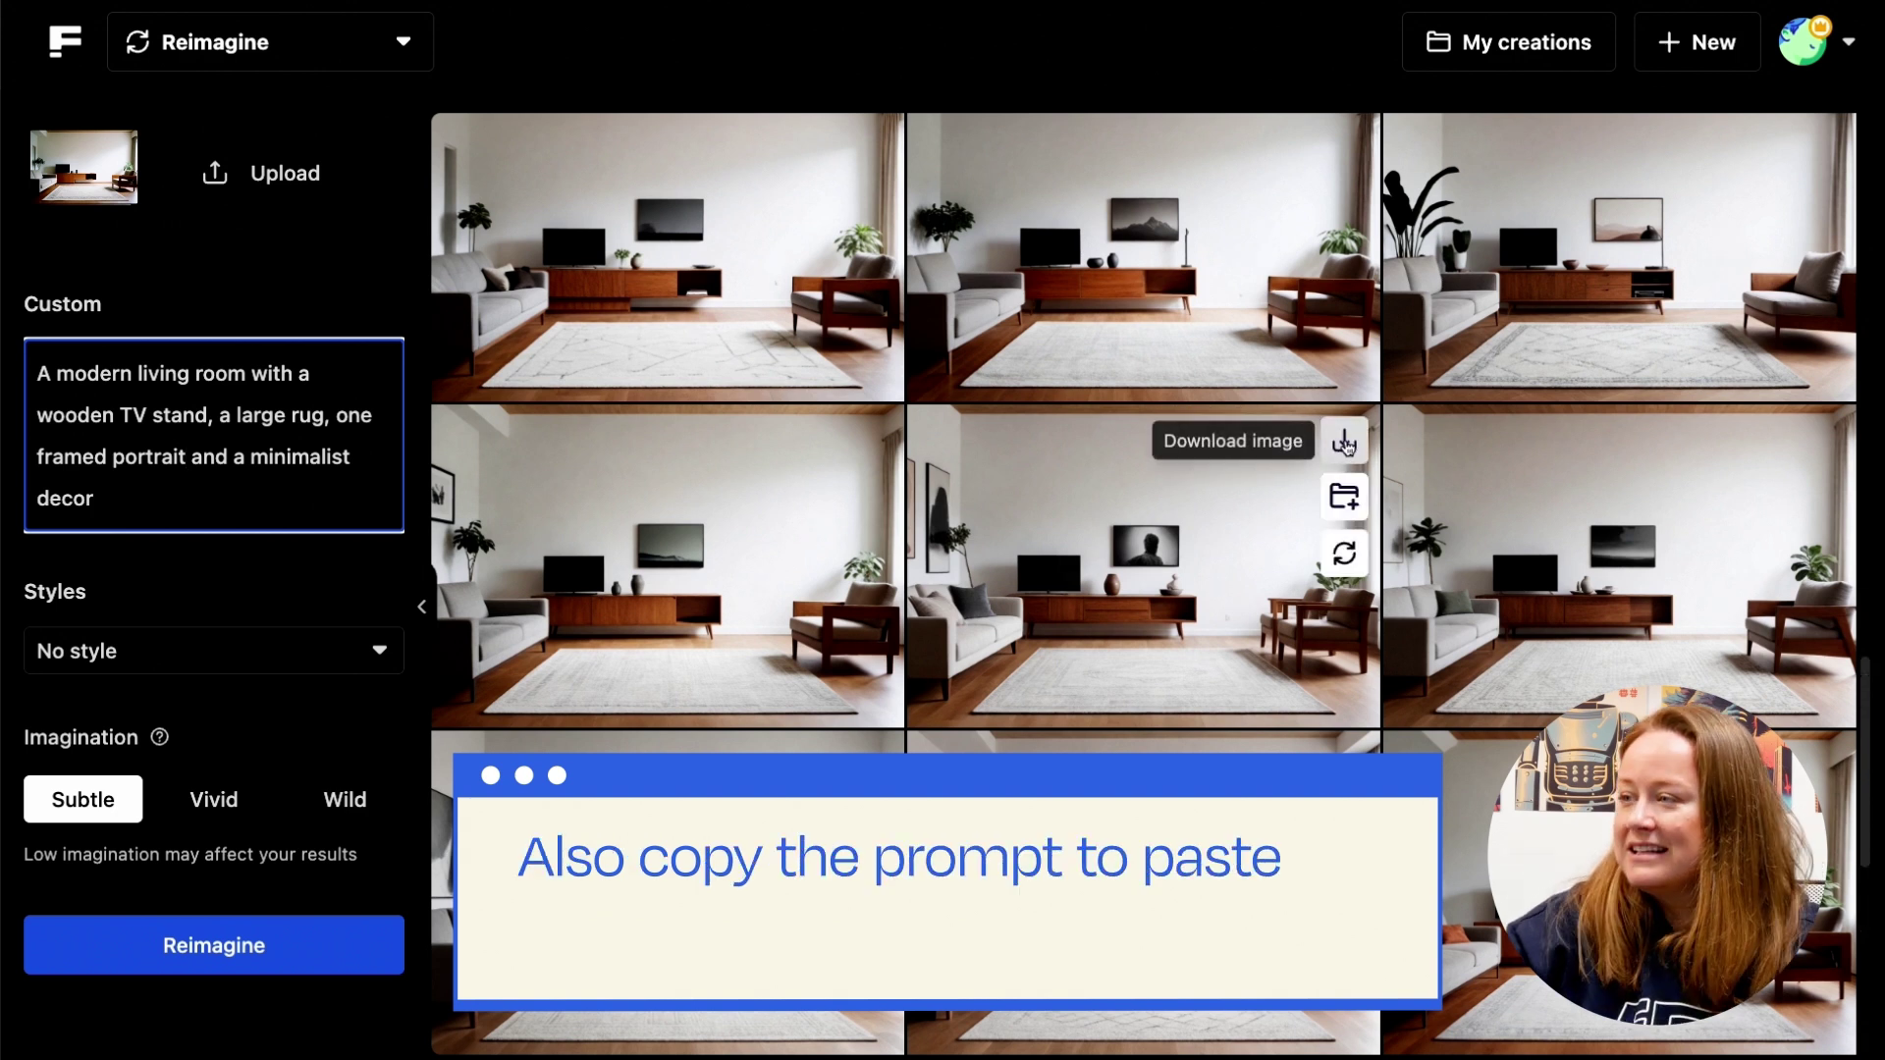
{"action": "left_click", "coordinate": [214, 434]}
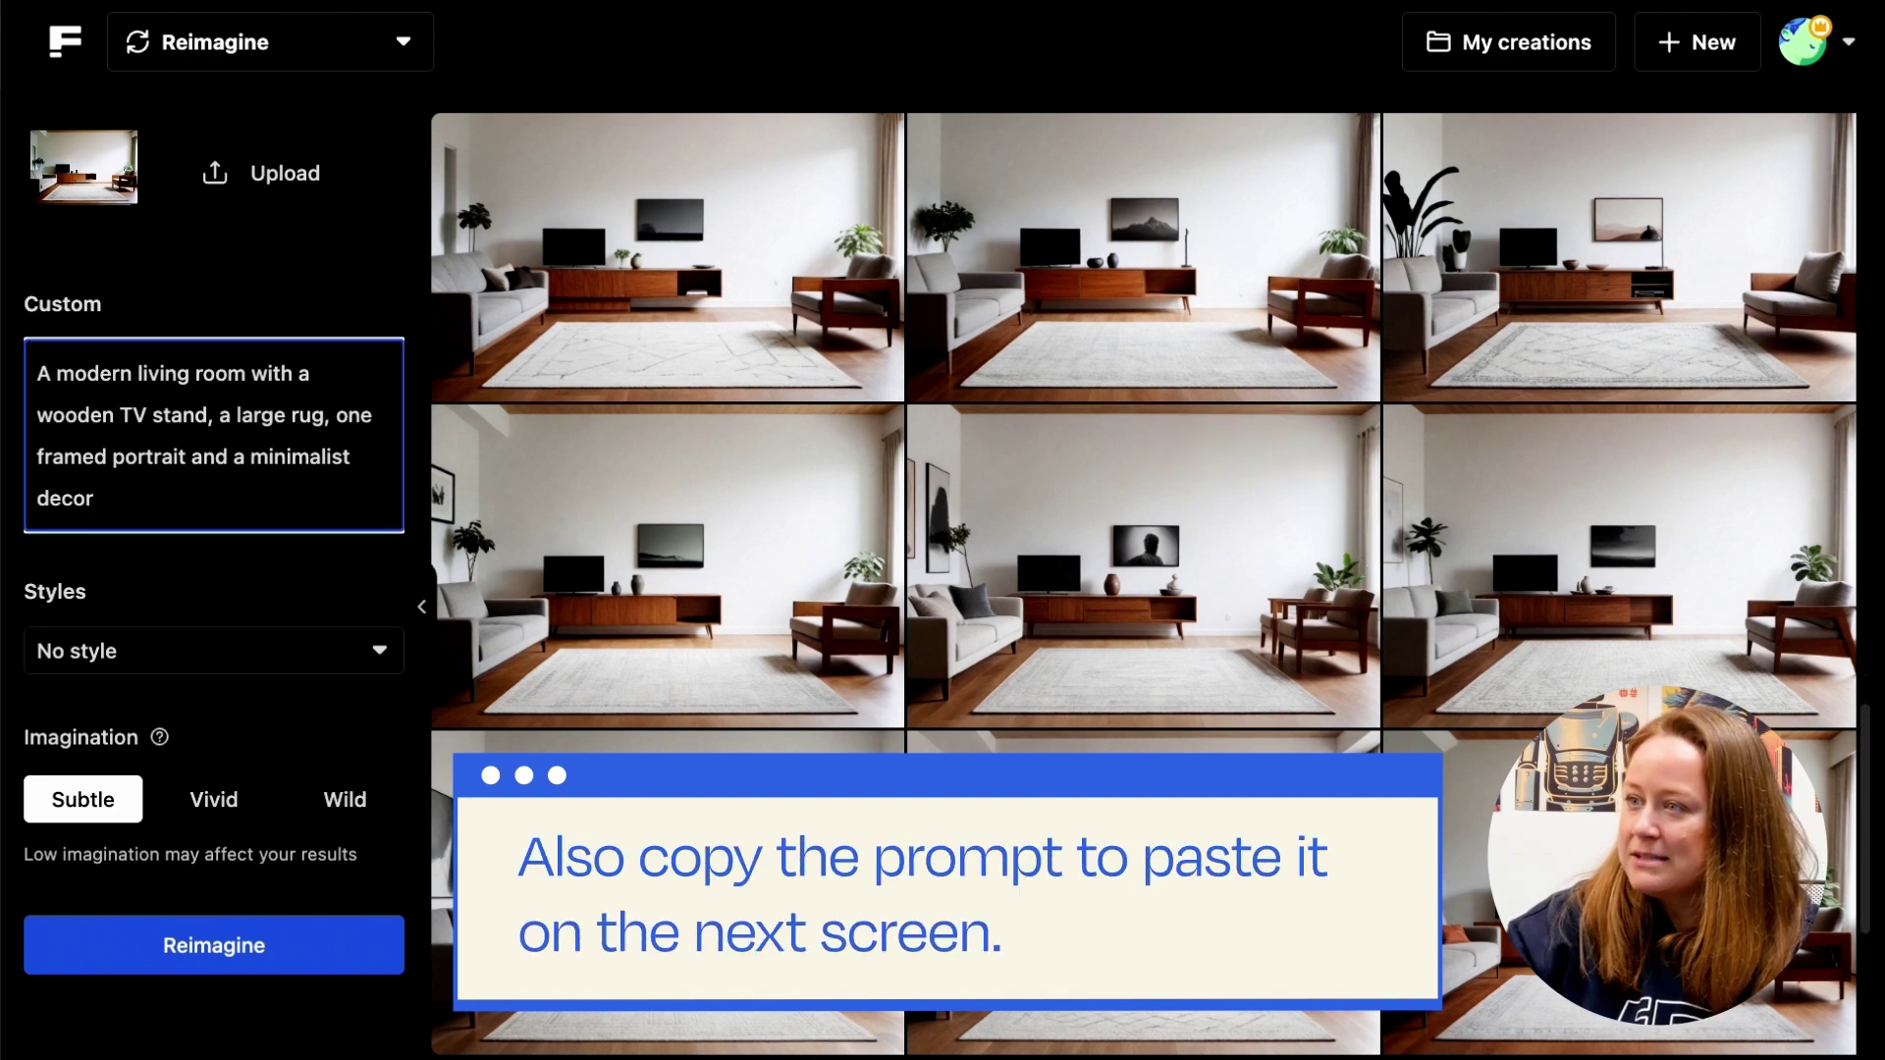
{"action": "key", "text": "ctrl+a"}
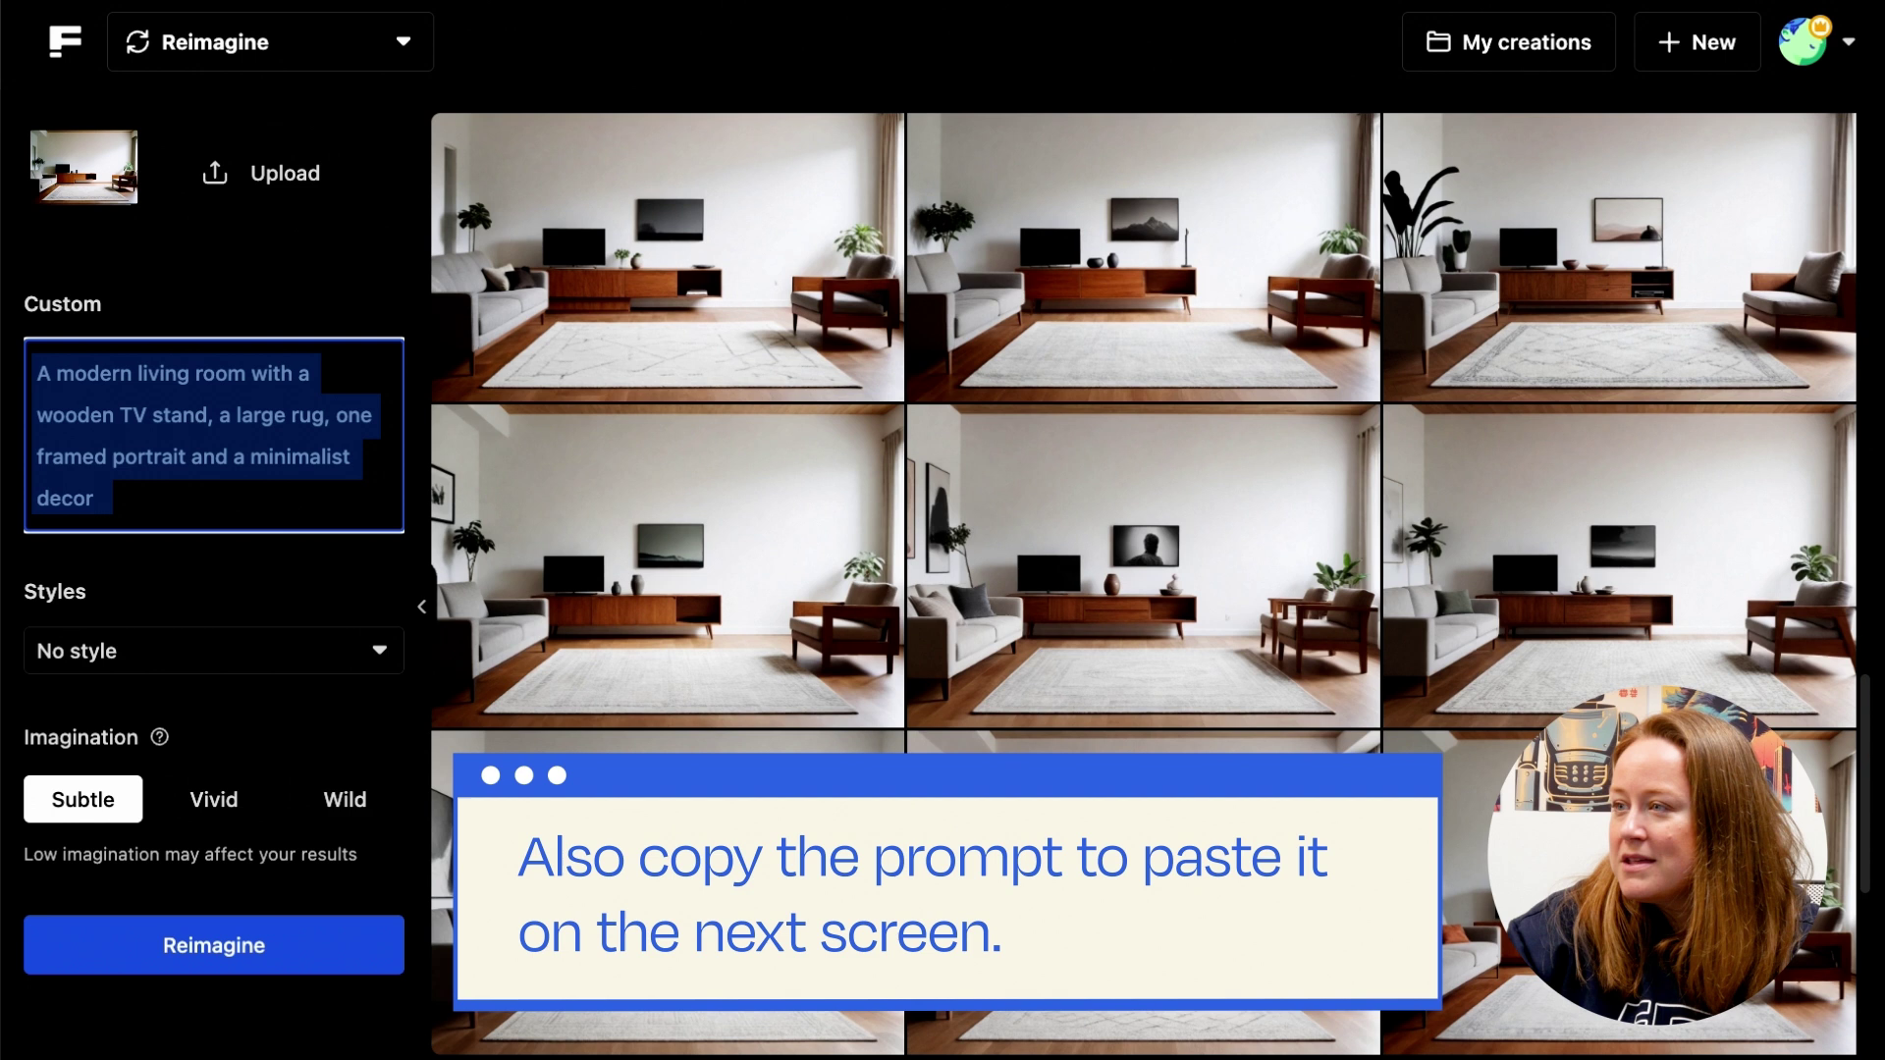
Switch to the Sketch to image tool and clear the existing sketch from the canvas
{"action": "left_click", "coordinate": [187, 458]}
{"action": "left_click", "coordinate": [386, 42]}
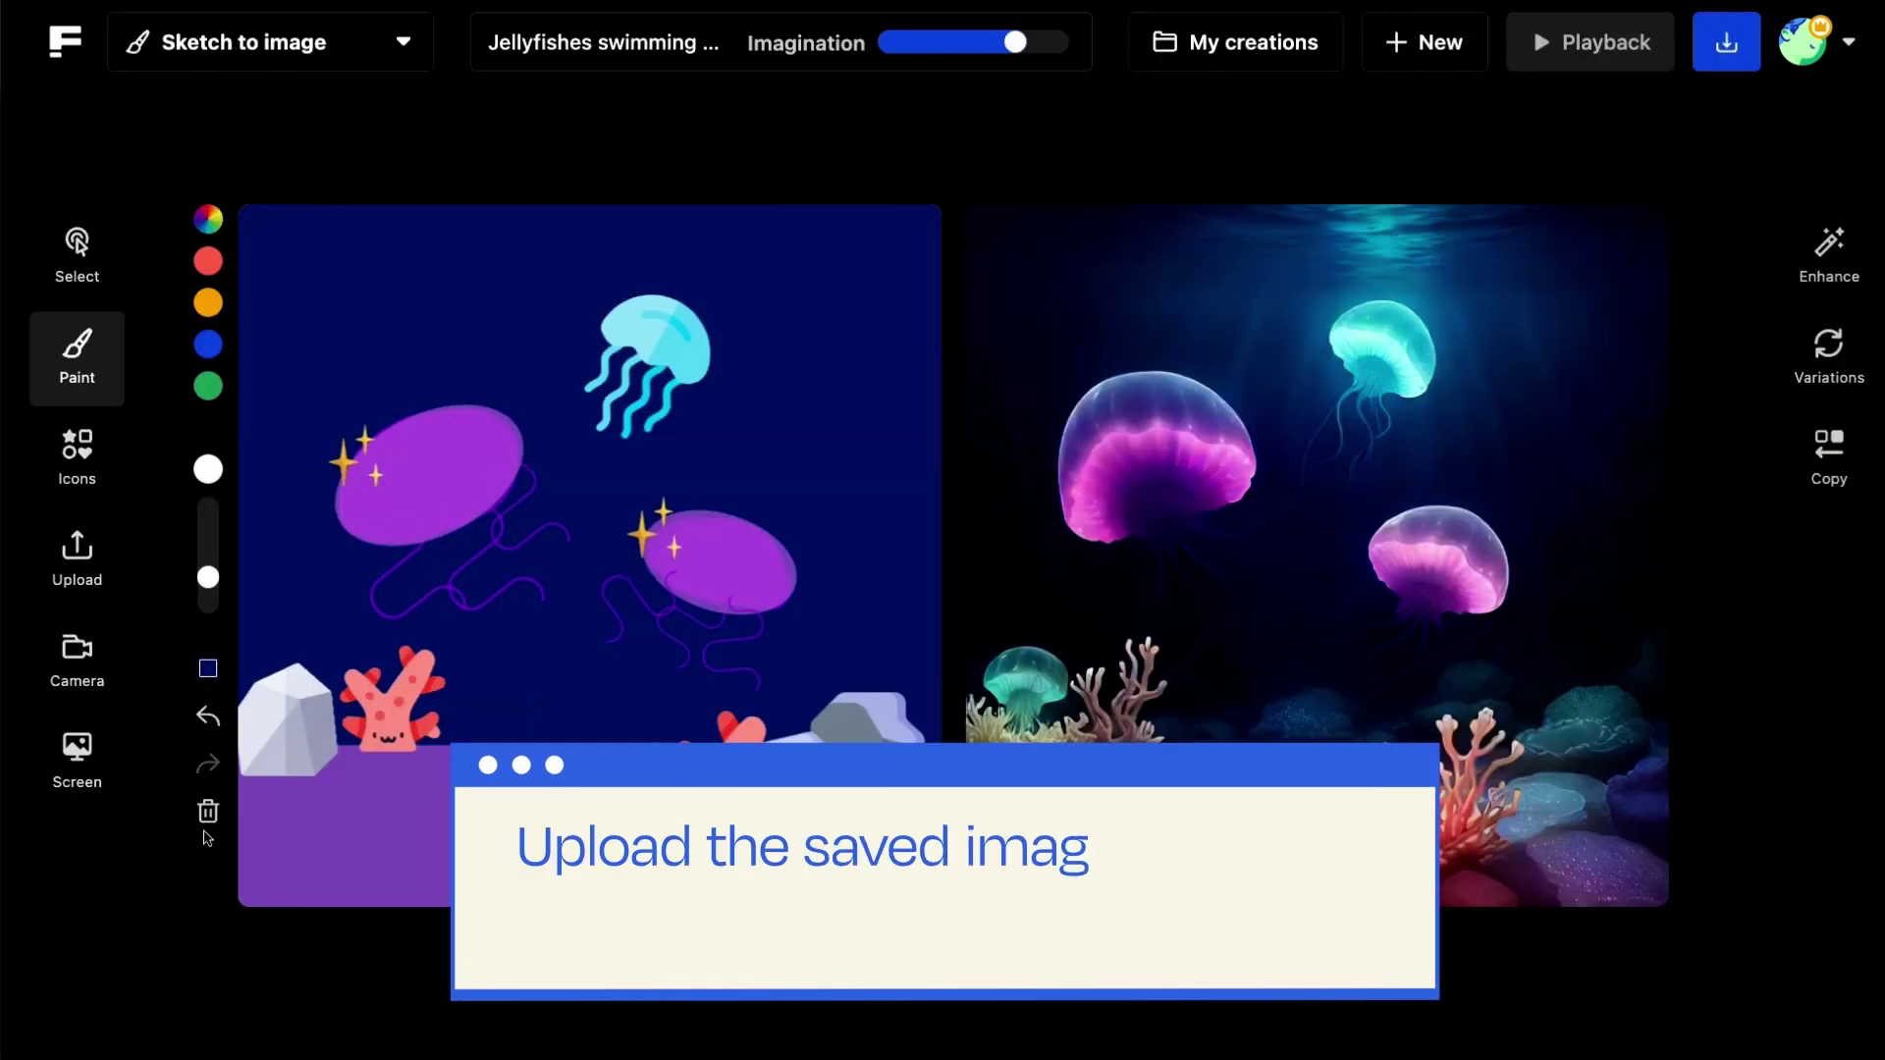
{"action": "left_click", "coordinate": [207, 810]}
{"action": "left_click", "coordinate": [332, 895]}
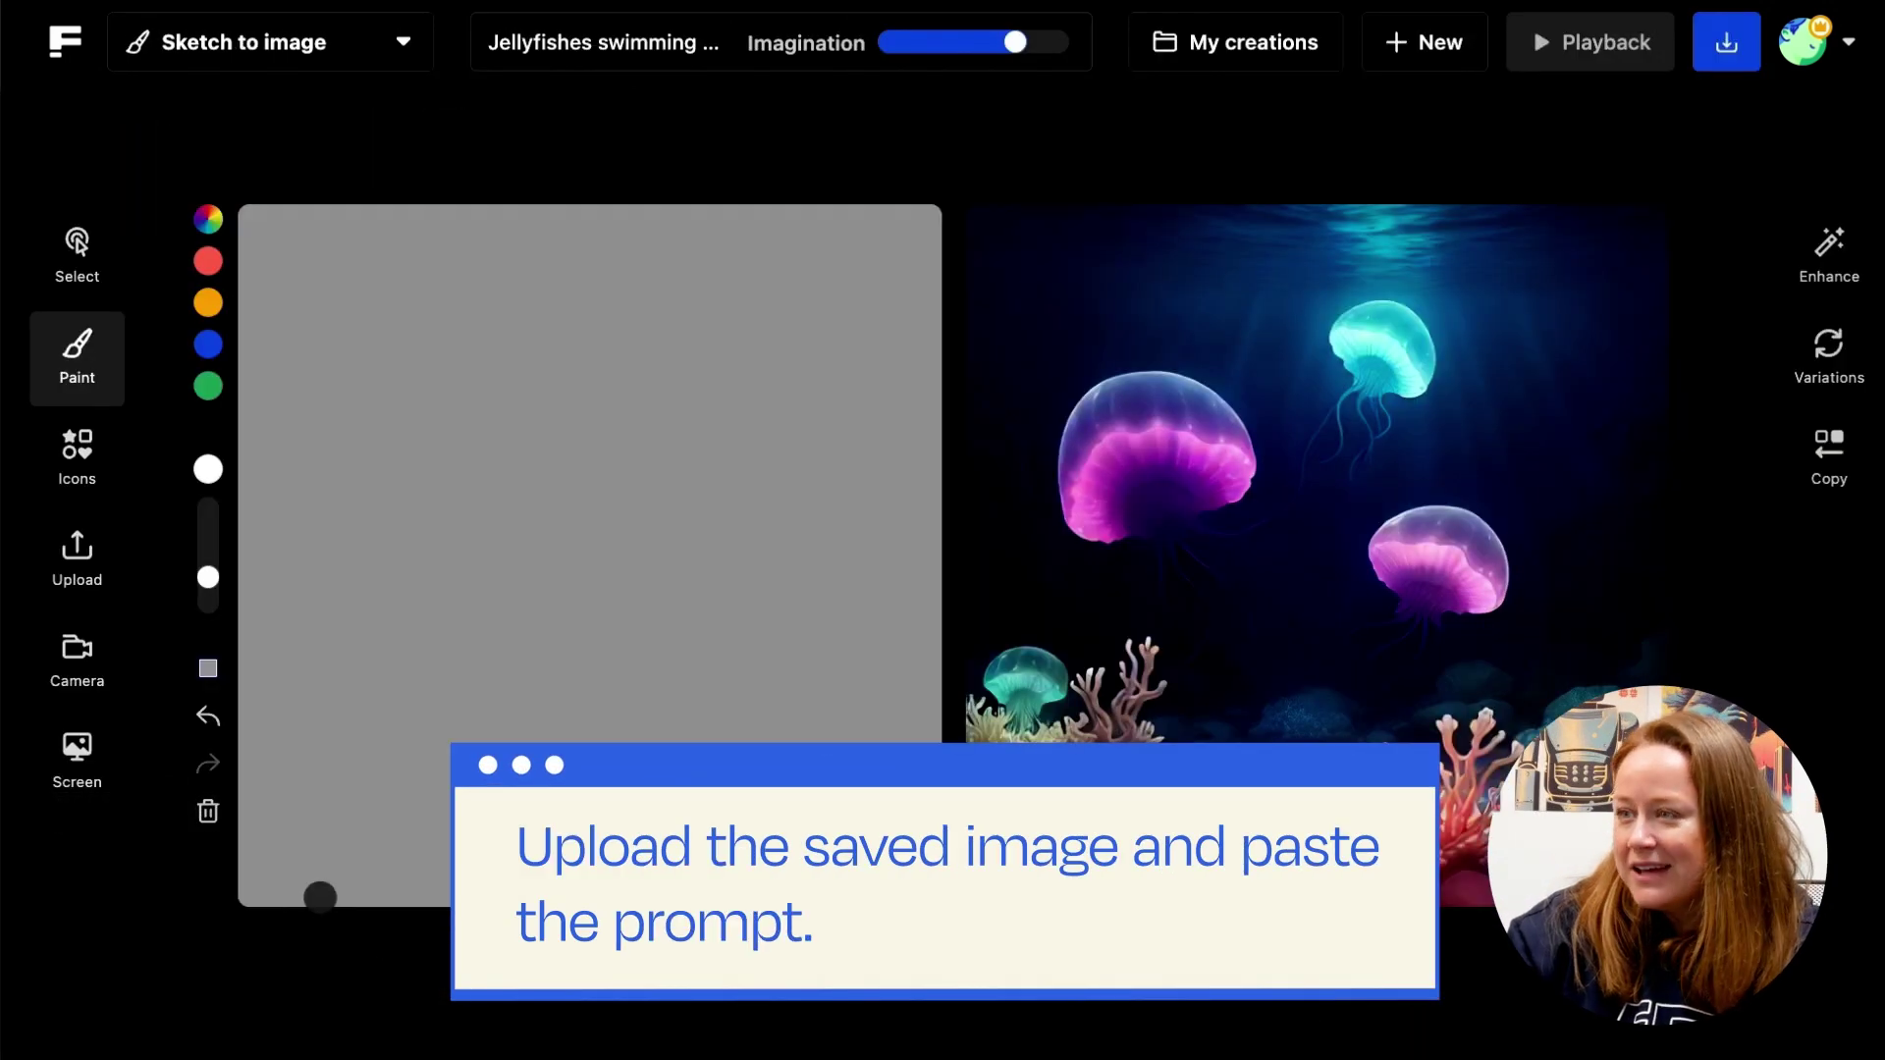
Upload the saved living-room image, paste its description in place of the jellyfish one, and lower imagination
{"action": "left_click", "coordinate": [78, 554]}
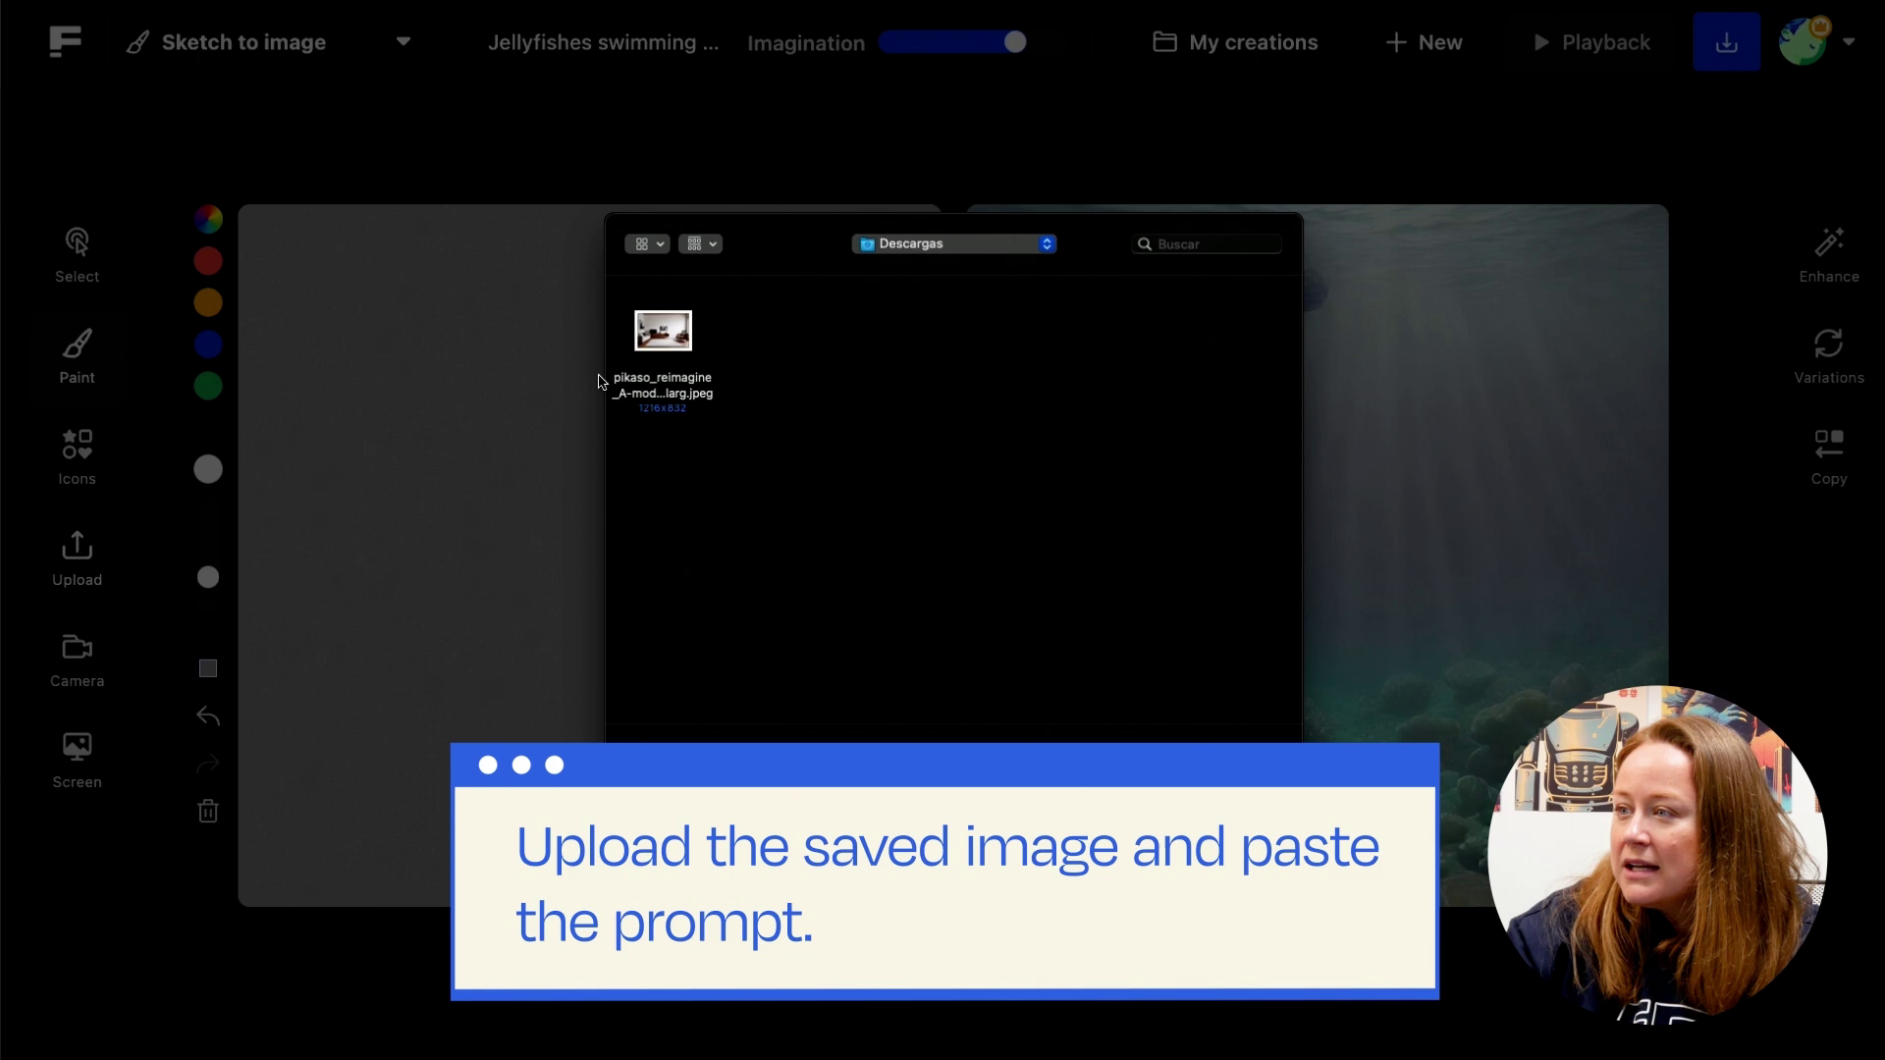
{"action": "left_click", "coordinate": [610, 376]}
{"action": "key", "text": "Return"}
{"action": "left_click", "coordinate": [711, 44]}
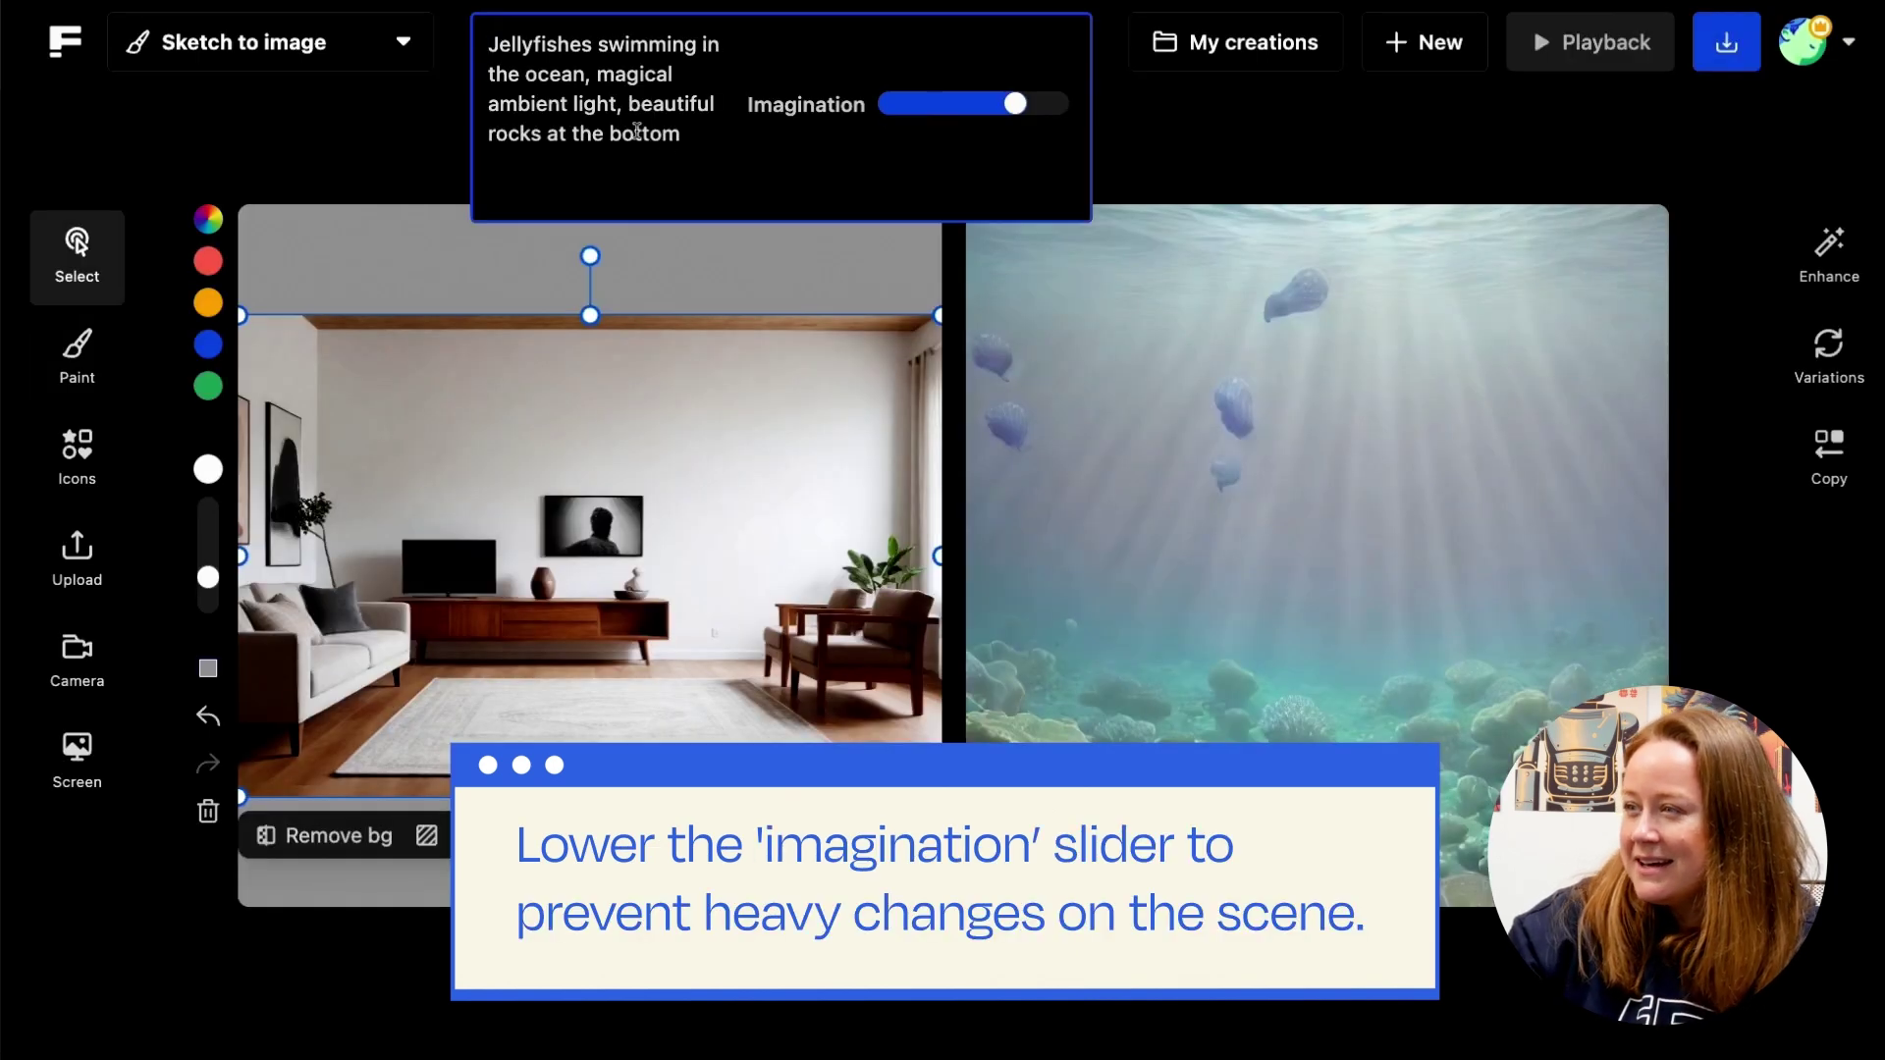
{"action": "key", "text": "ctrl+a"}
{"action": "type", "text": "A modern living room with a wooden TV stand, a large rug, and a minimalist decor"}
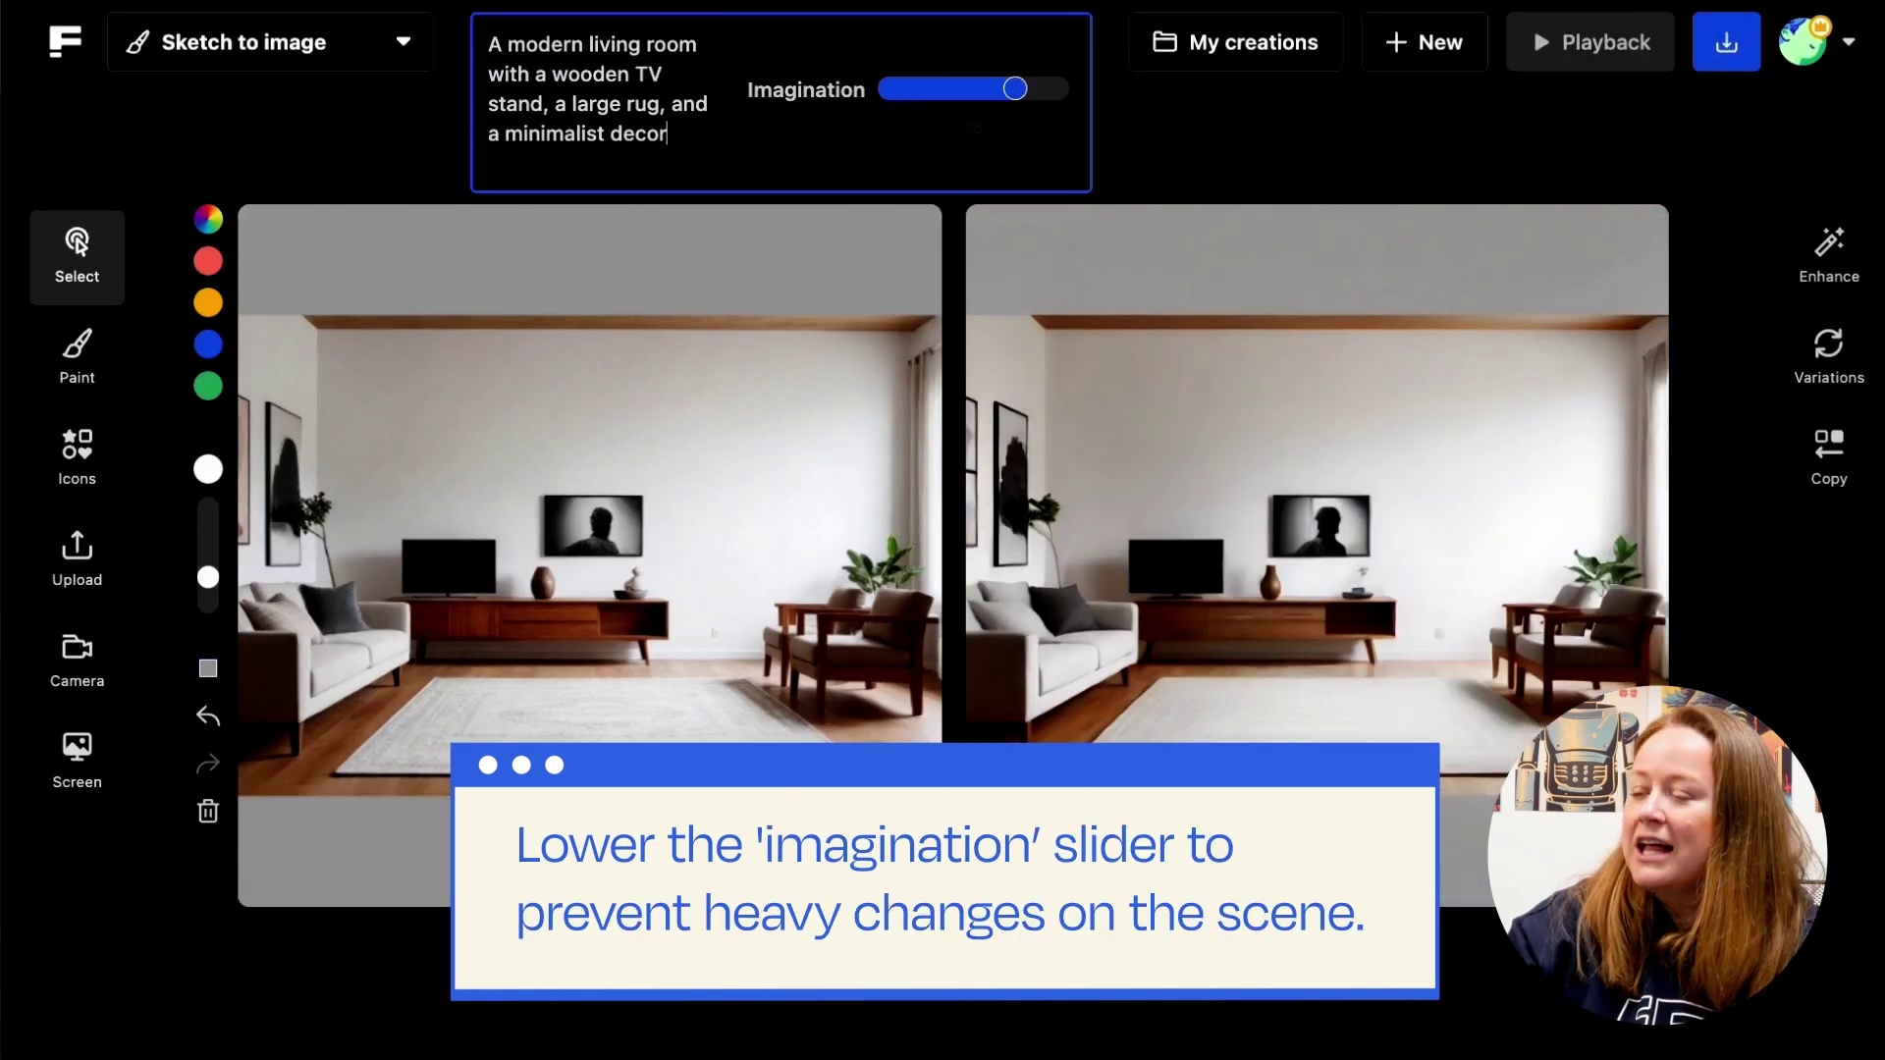
{"action": "left_click_drag", "start_coordinate": [1015, 89], "coordinate": [907, 88]}
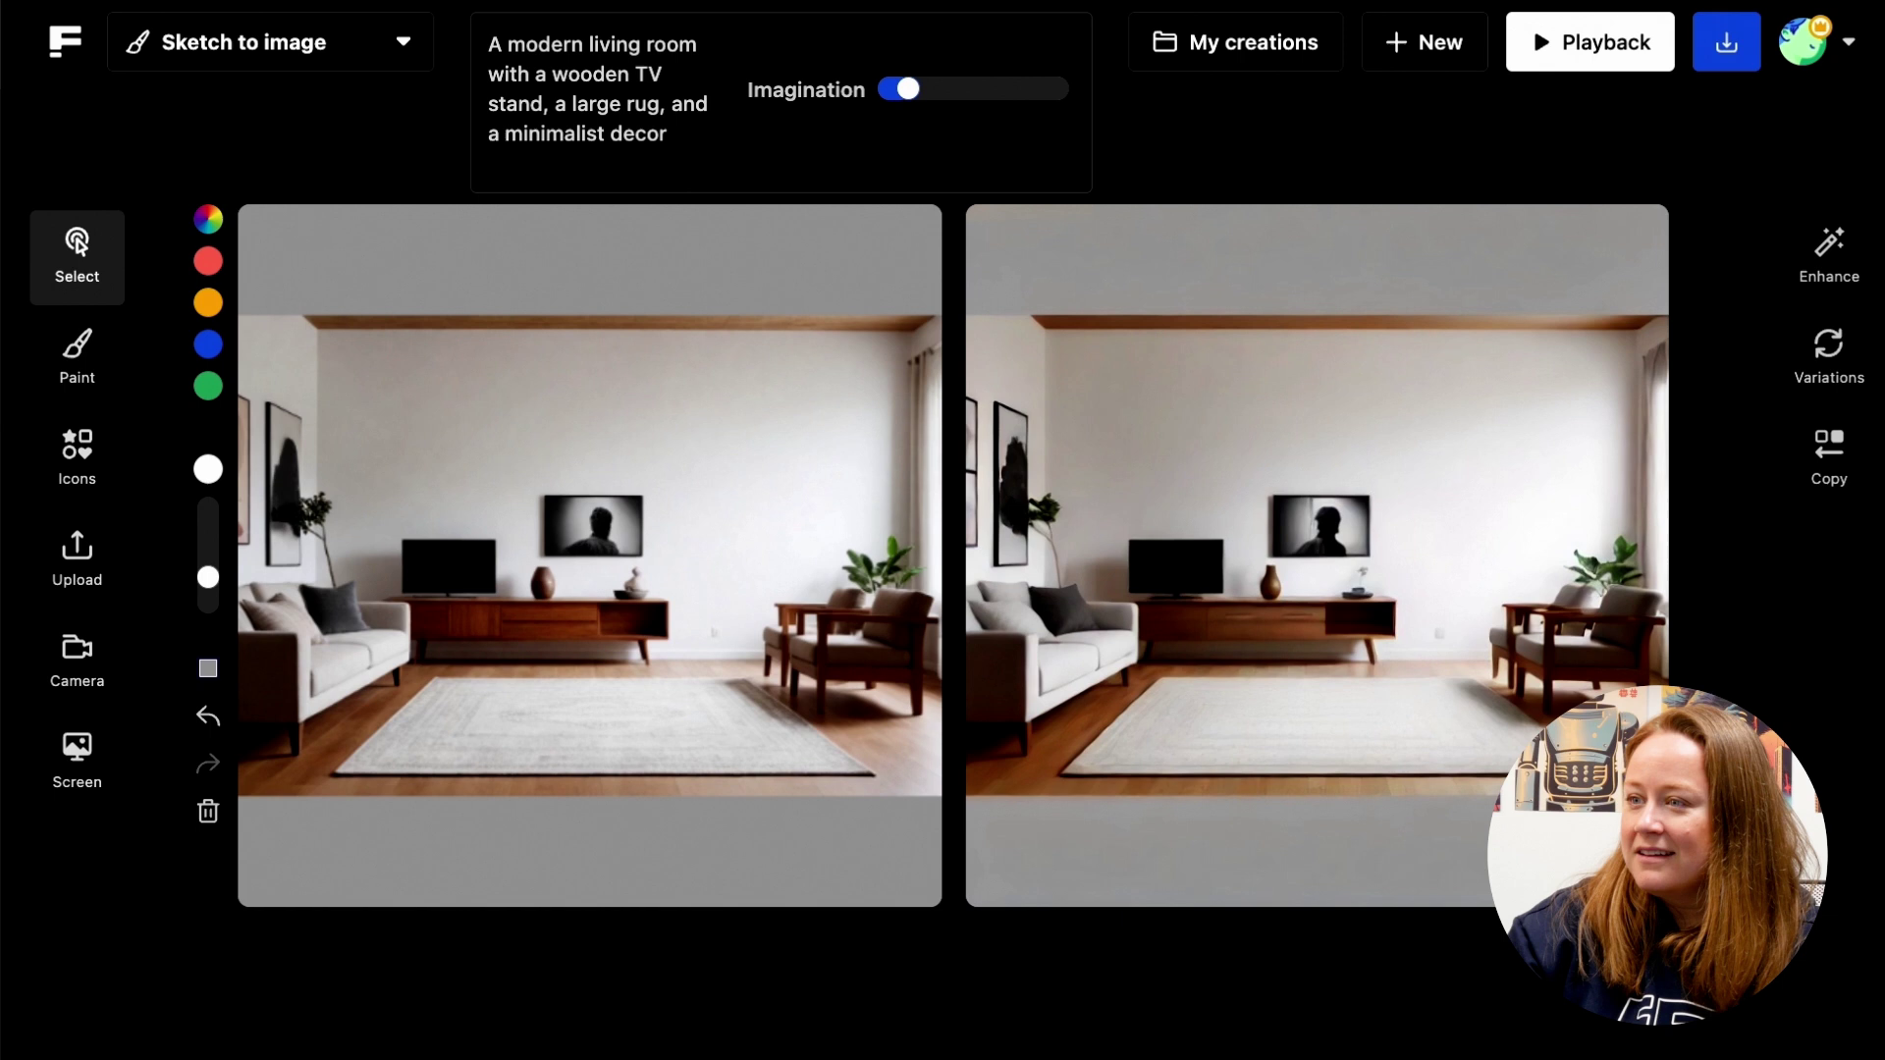
Add a potted plant icon from Icons, placed on the floor and shrunk
{"action": "left_click", "coordinate": [78, 451]}
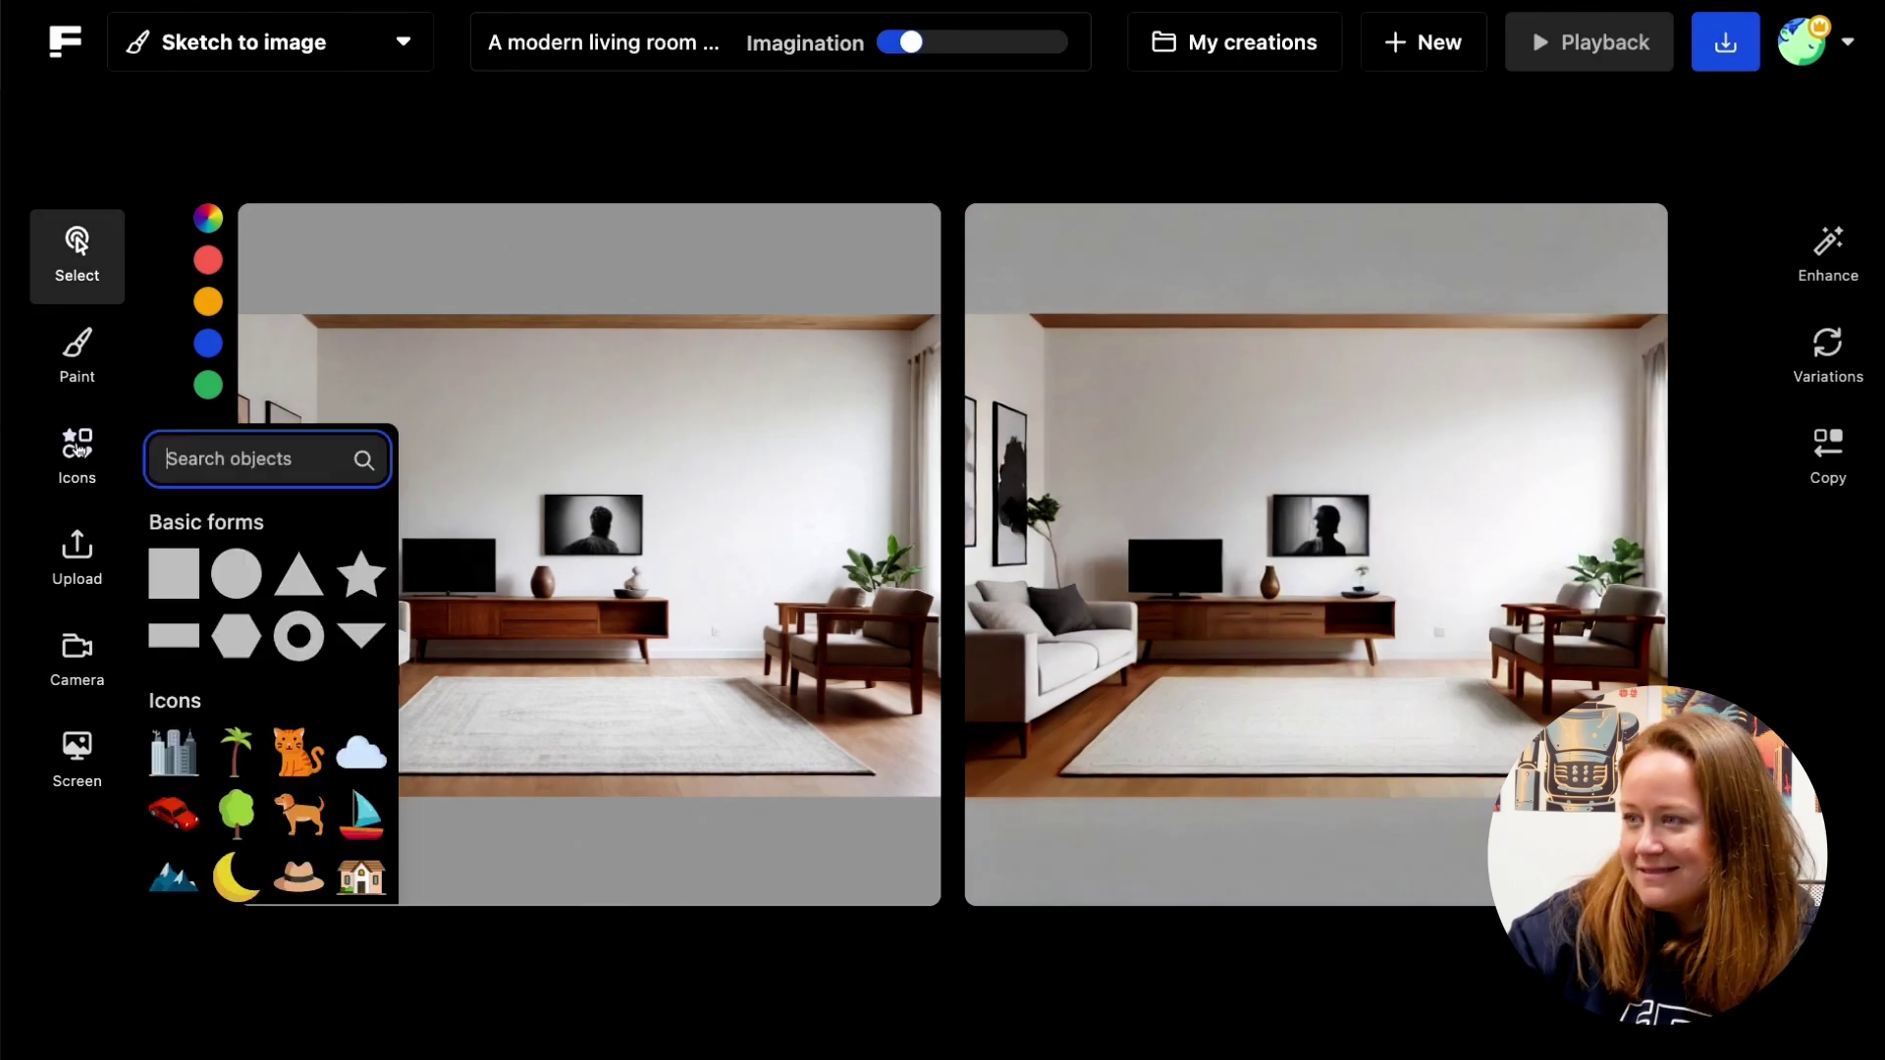
{"action": "type", "text": "plants"}
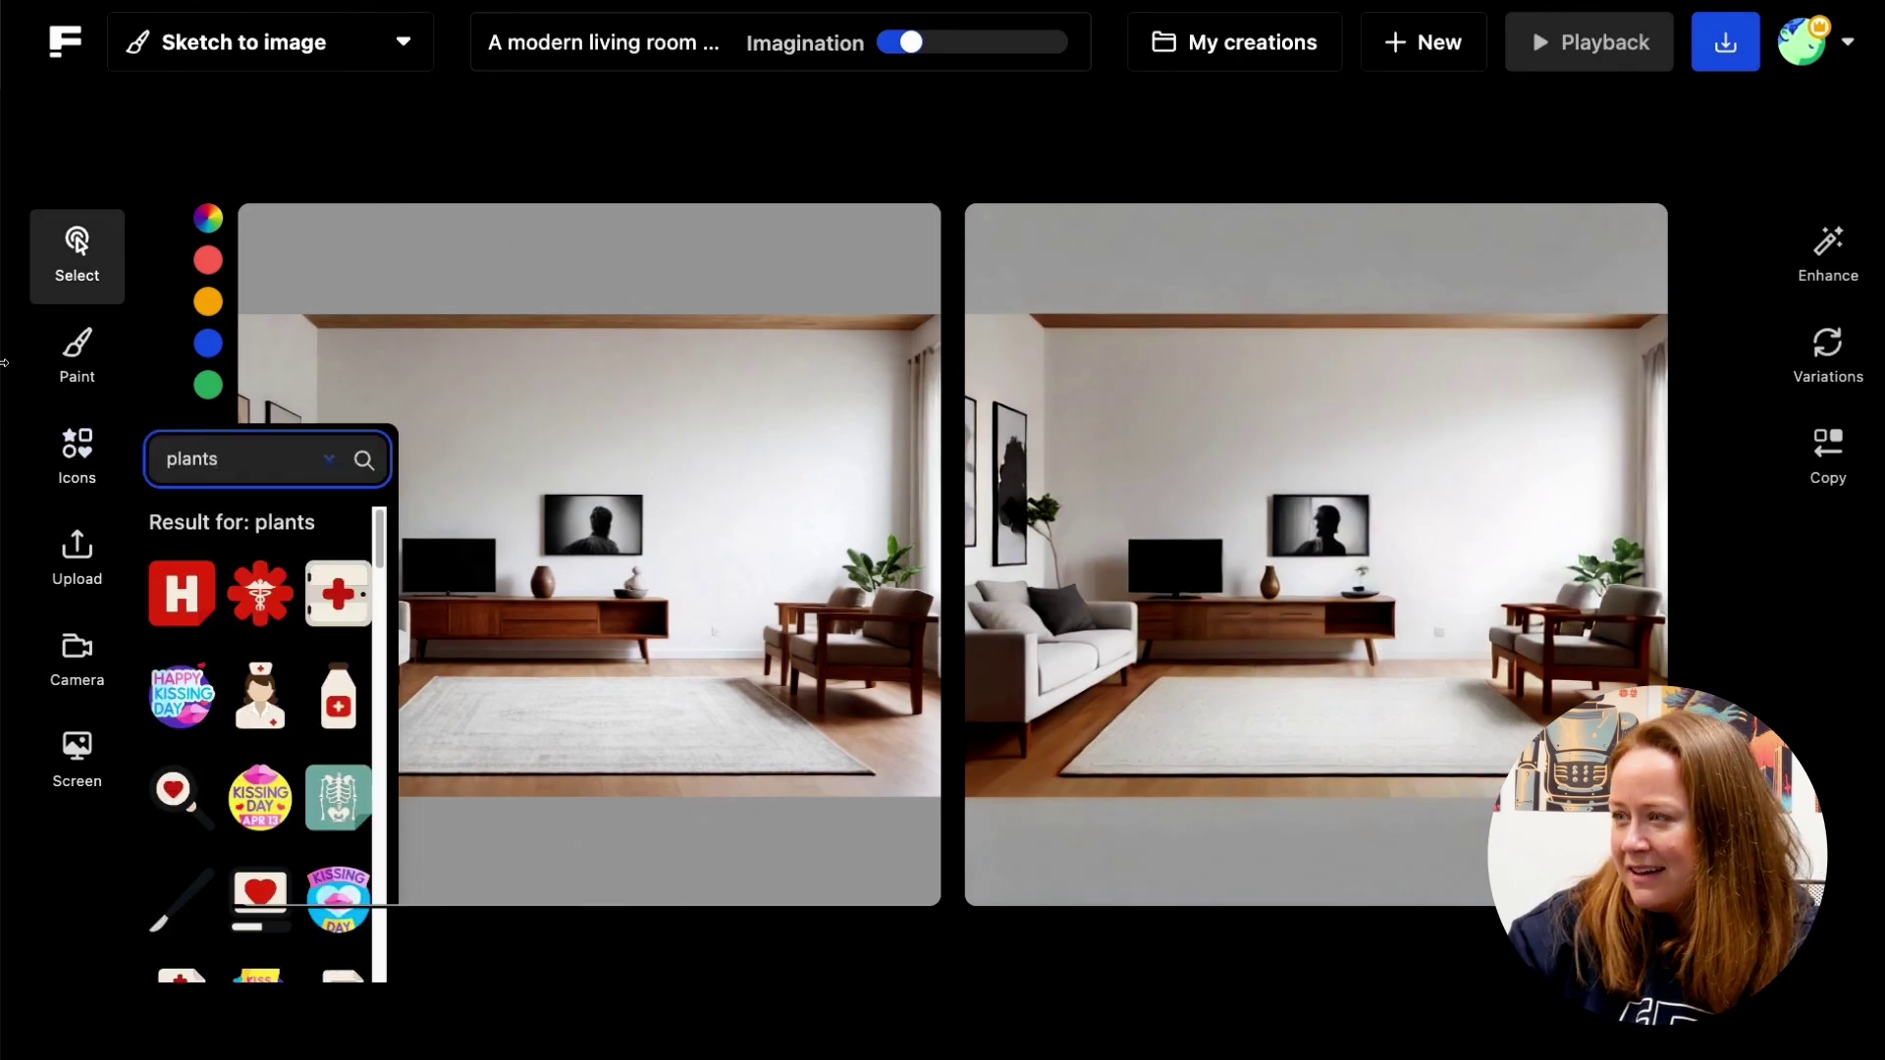
{"action": "scroll", "coordinate": [359, 579], "scroll_direction": "down", "scroll_amount": 1}
{"action": "scroll", "coordinate": [324, 663], "scroll_direction": "down", "scroll_amount": 3}
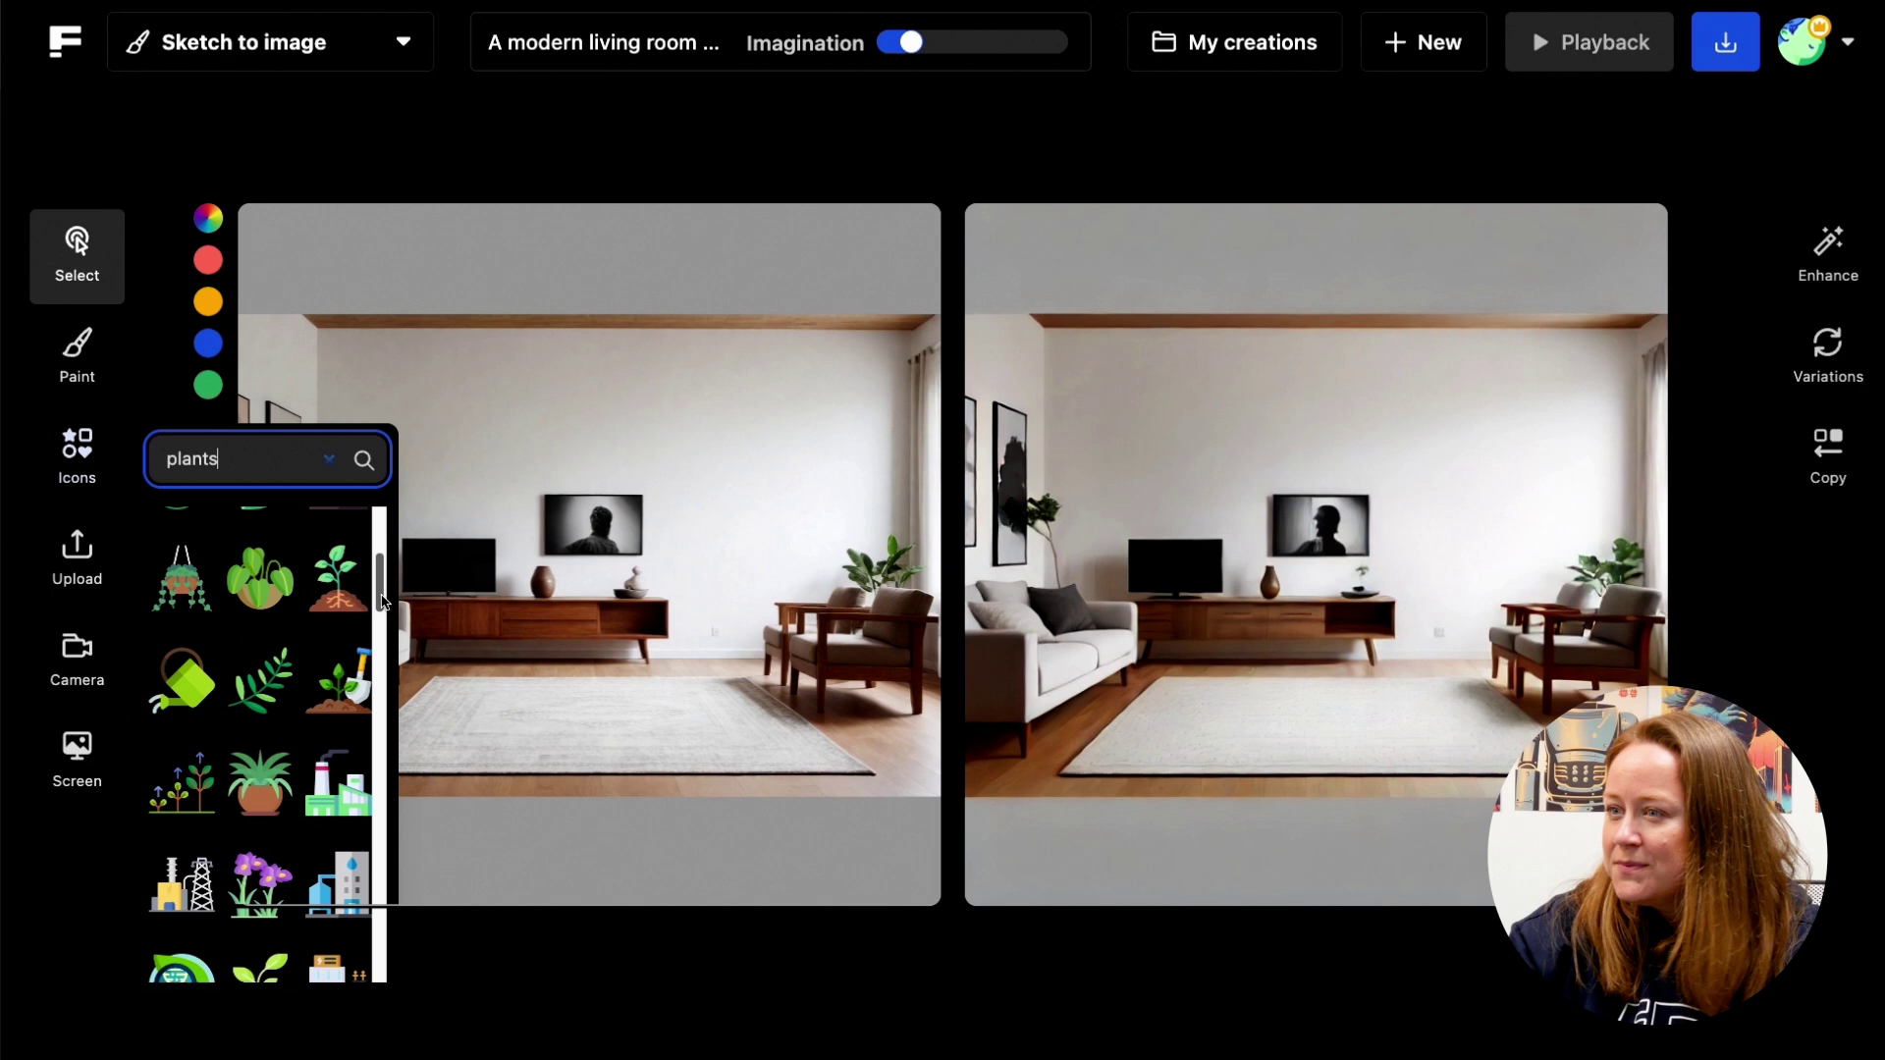
{"action": "scroll", "coordinate": [295, 722], "scroll_direction": "down", "scroll_amount": 2}
{"action": "left_click", "coordinate": [280, 736]}
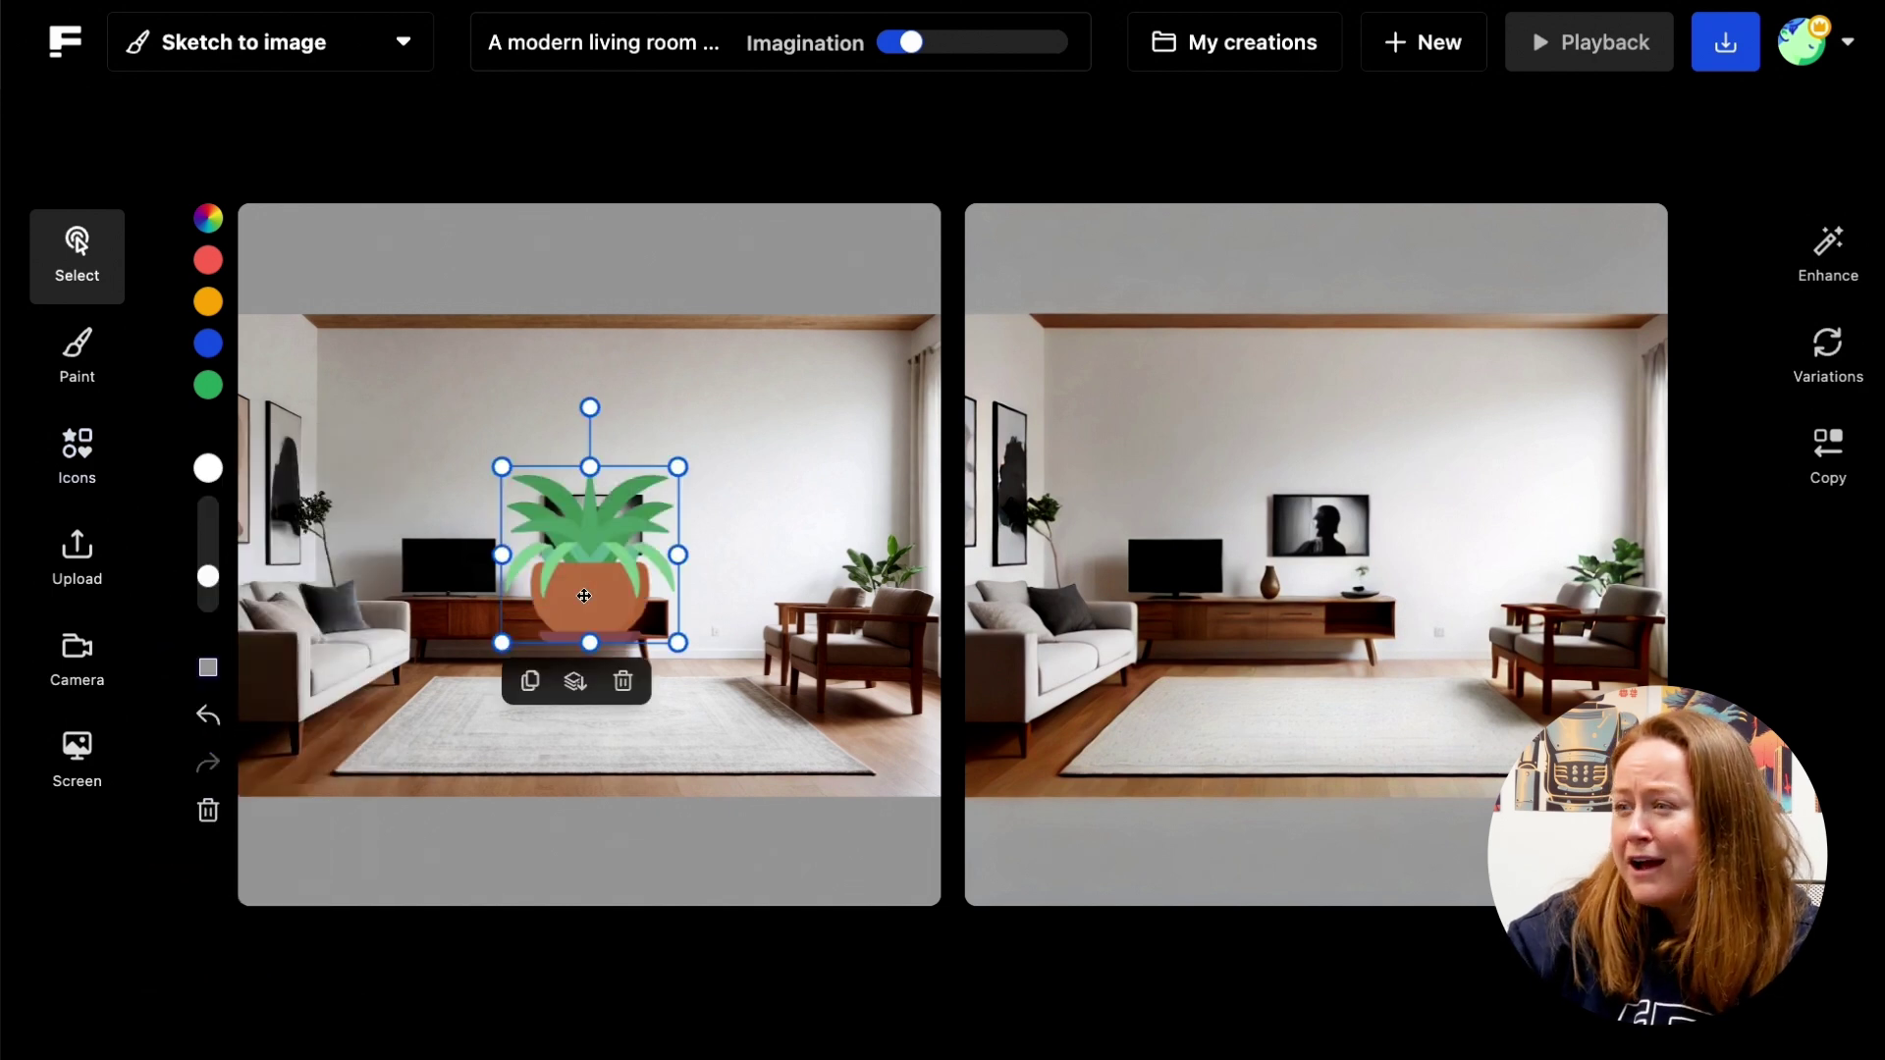
{"action": "left_click_drag", "start_coordinate": [583, 595], "coordinate": [697, 596]}
{"action": "left_click_drag", "start_coordinate": [624, 488], "coordinate": [672, 578]}
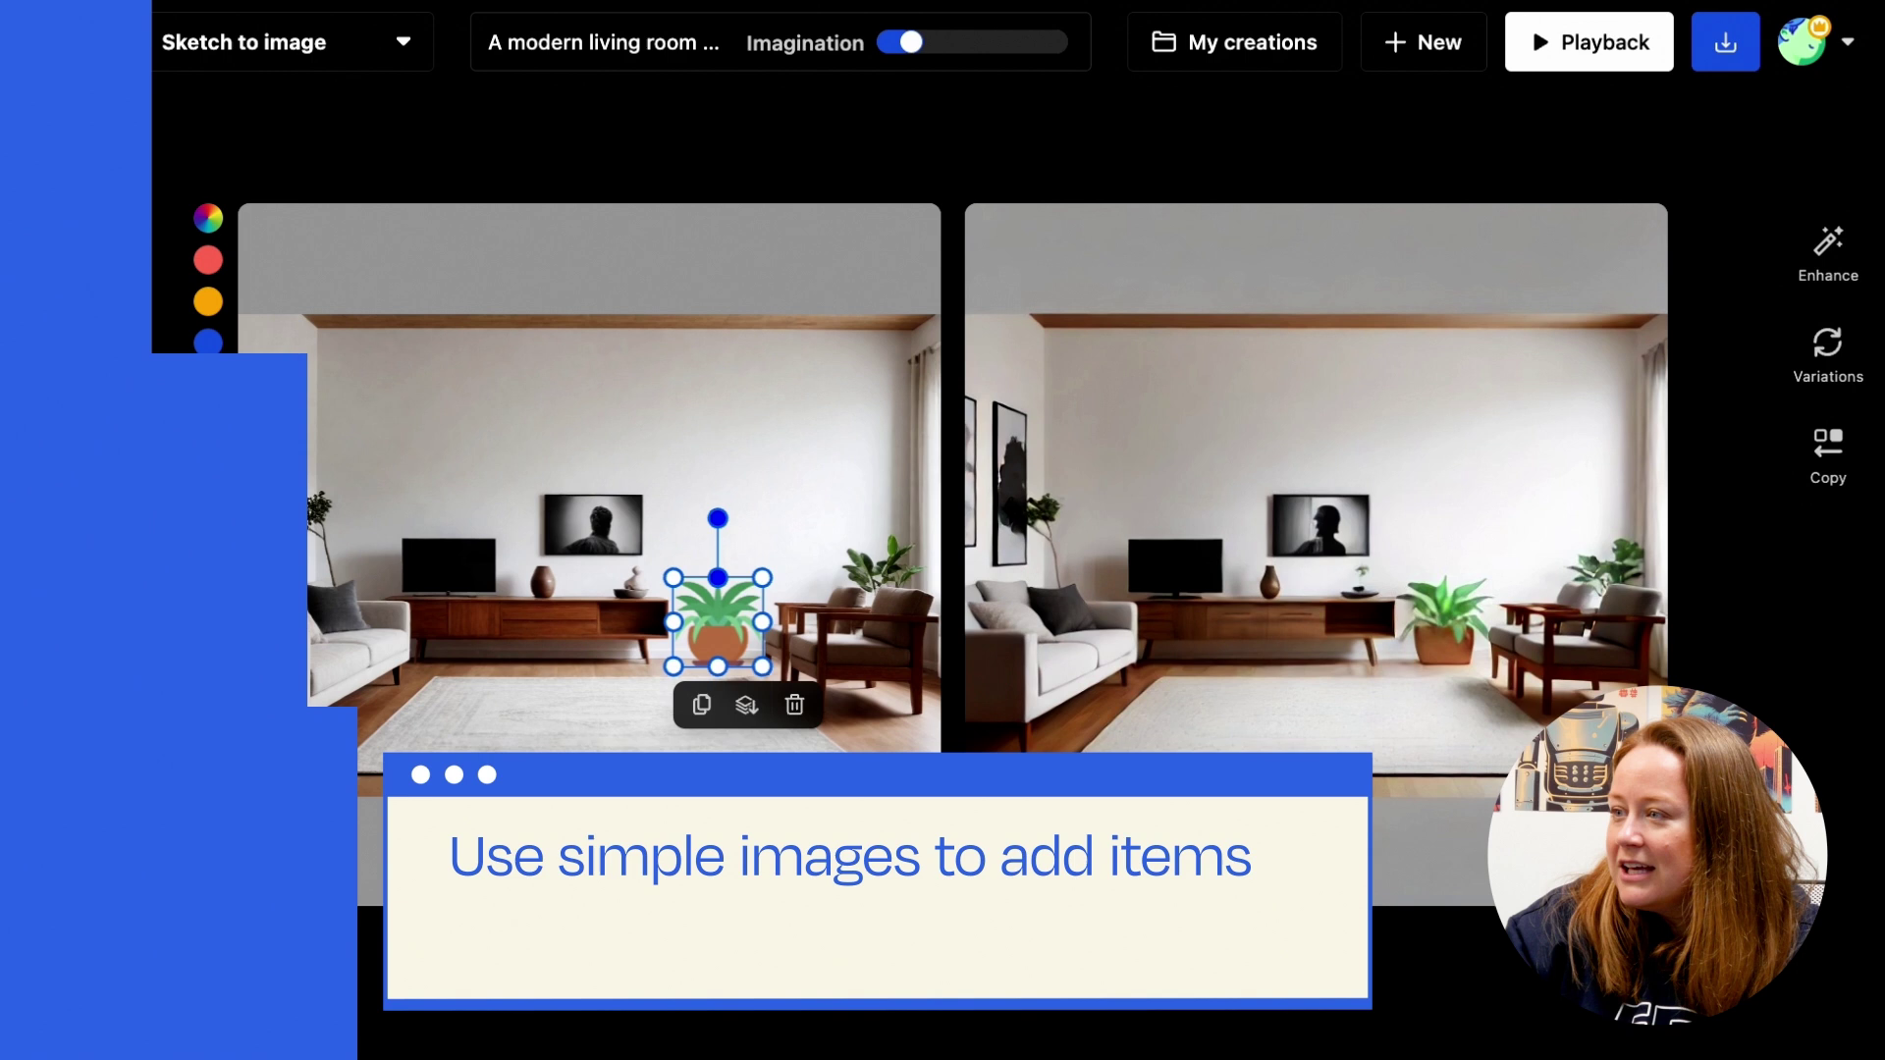
{"action": "type", "text": "frame"}
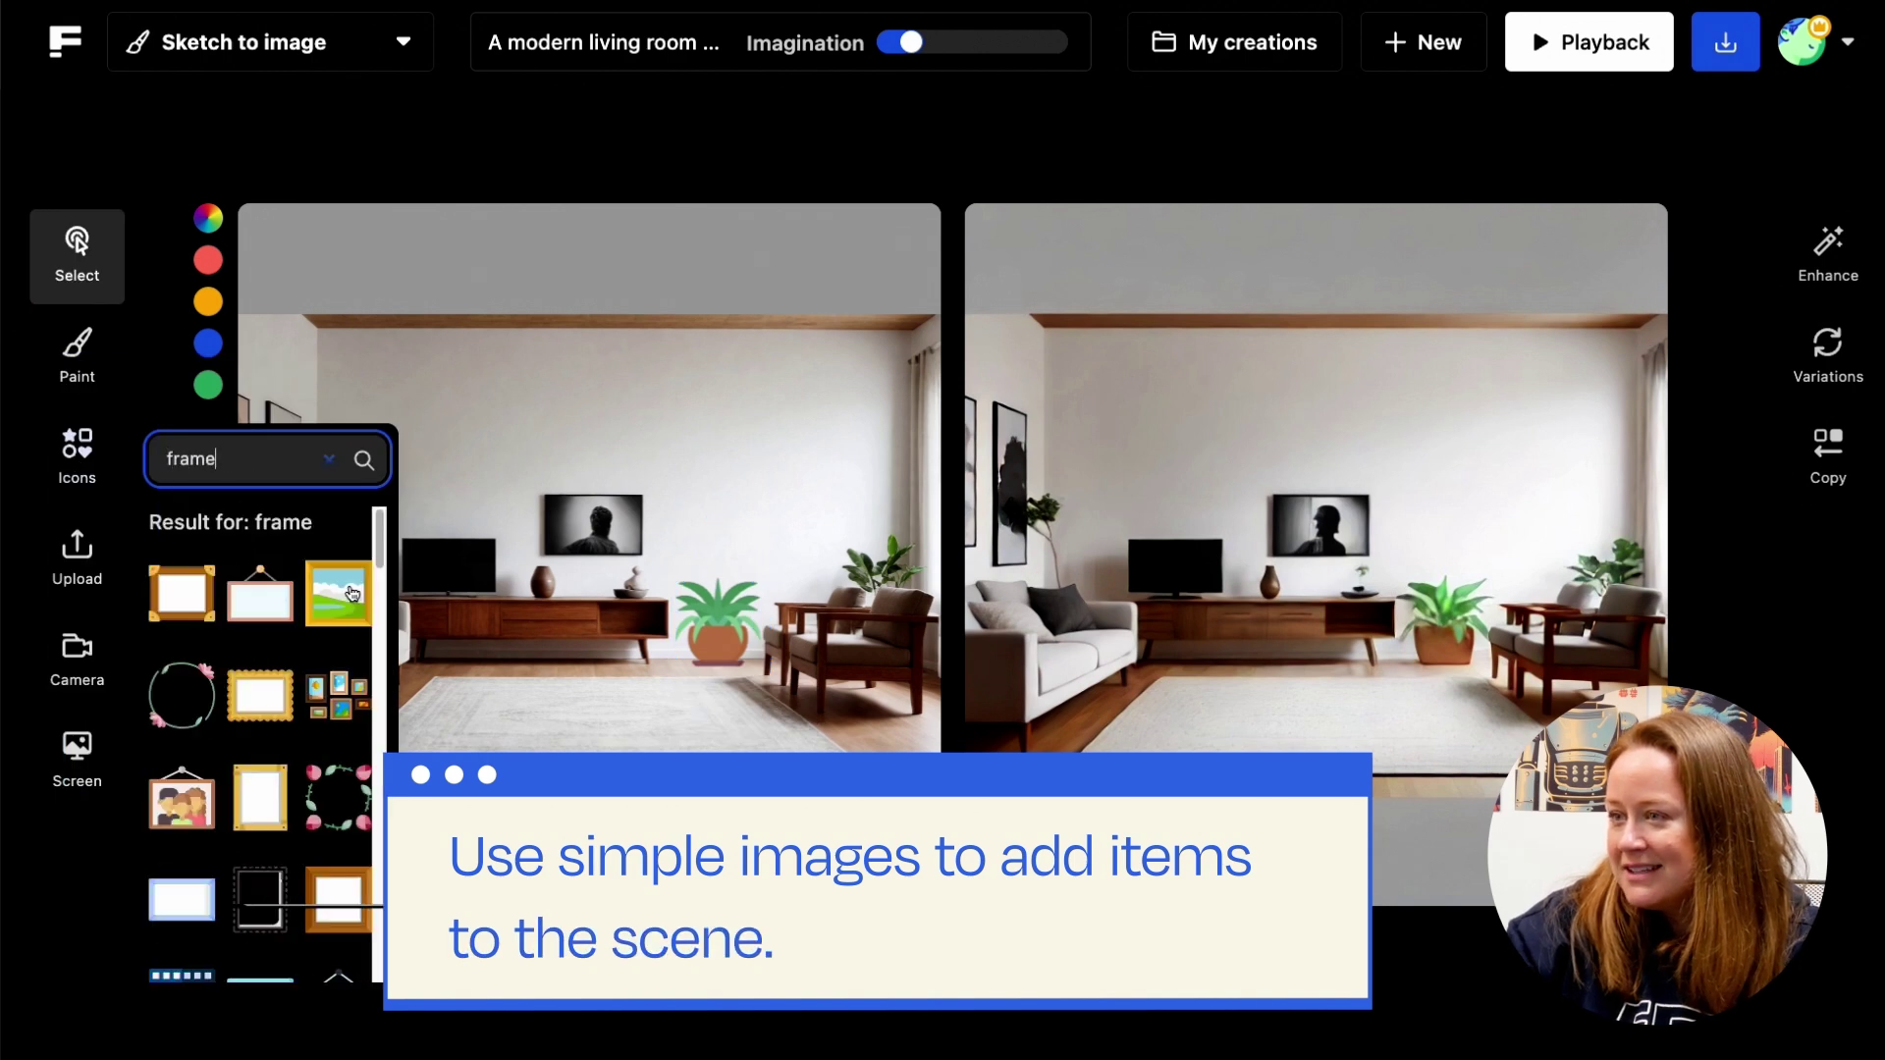
{"action": "scroll", "coordinate": [379, 551], "scroll_direction": "down", "scroll_amount": 1}
Add the family-photo frame icon, moved up onto the wall and made smaller
{"action": "left_click", "coordinate": [180, 725]}
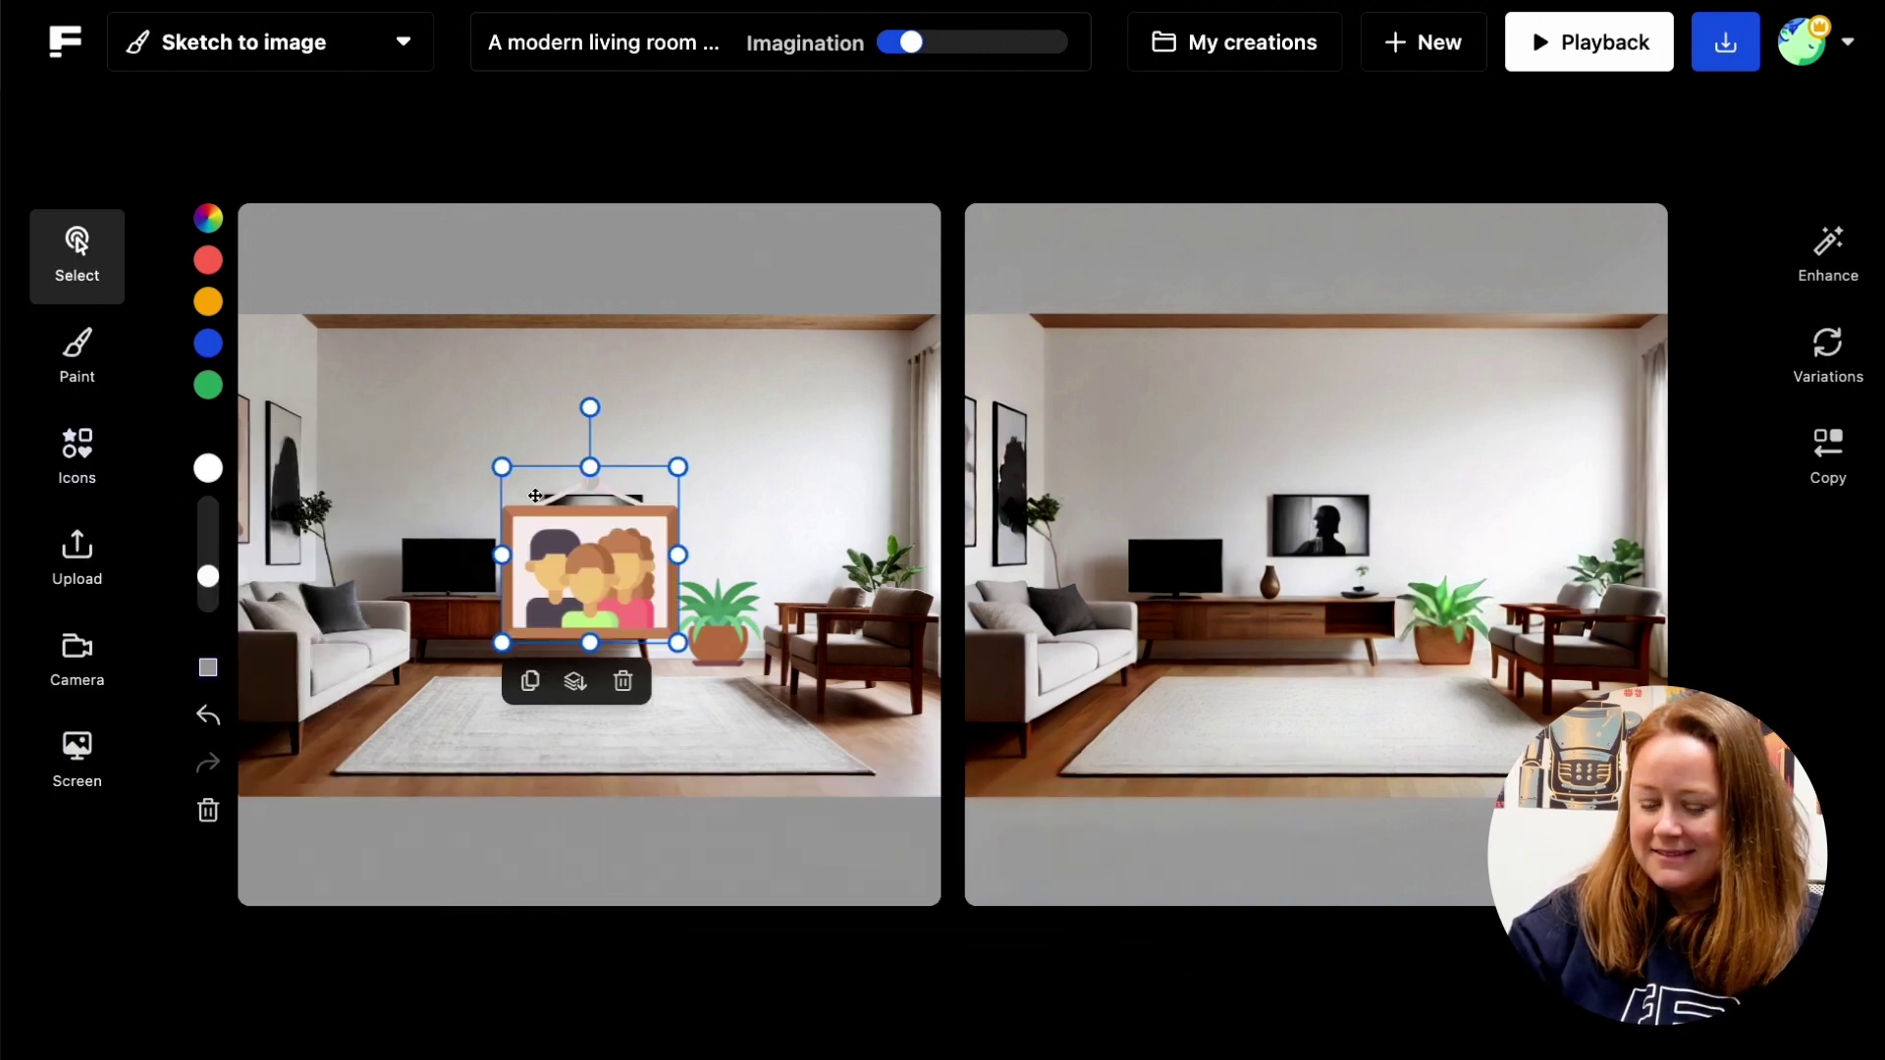
{"action": "mouse_move", "coordinate": [586, 547]}
{"action": "left_mouse_down"}
{"action": "mouse_move", "coordinate": [614, 471]}
{"action": "mouse_move", "coordinate": [505, 476]}
{"action": "left_mouse_up"}
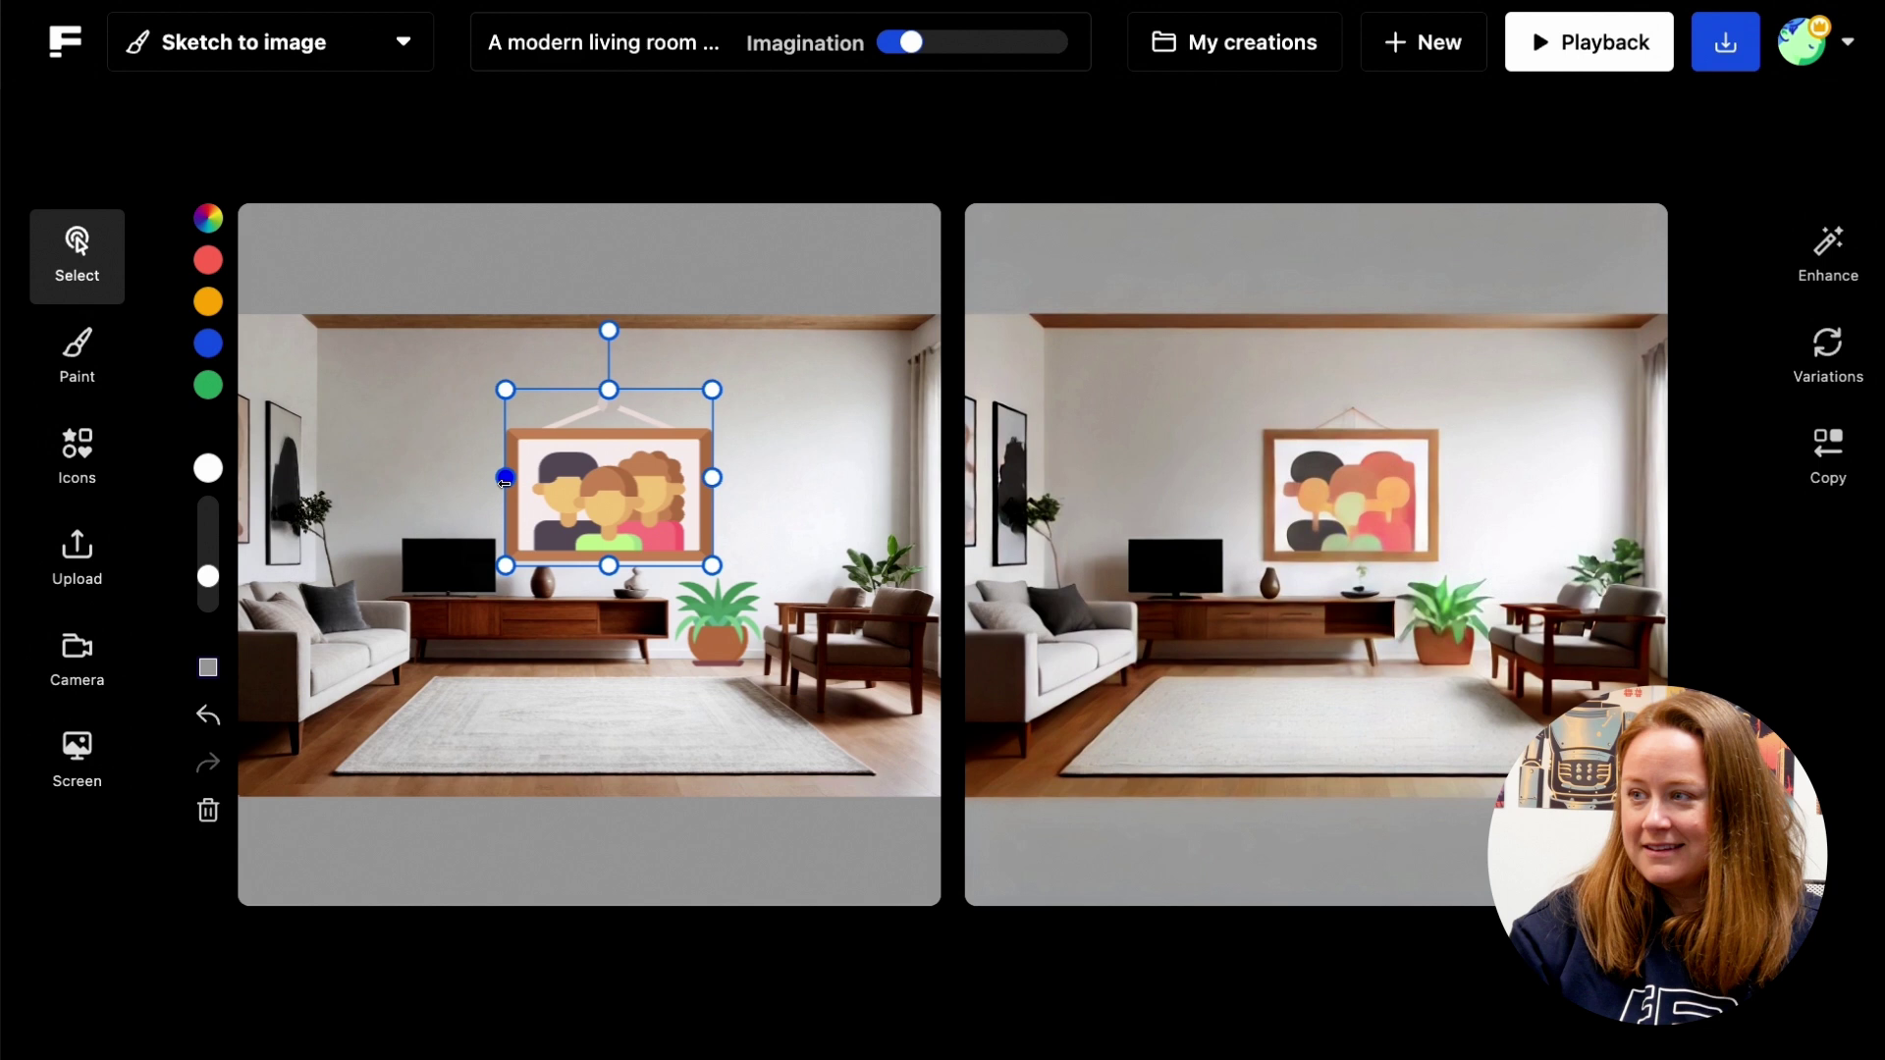
{"action": "left_click_drag", "start_coordinate": [606, 390], "coordinate": [607, 442]}
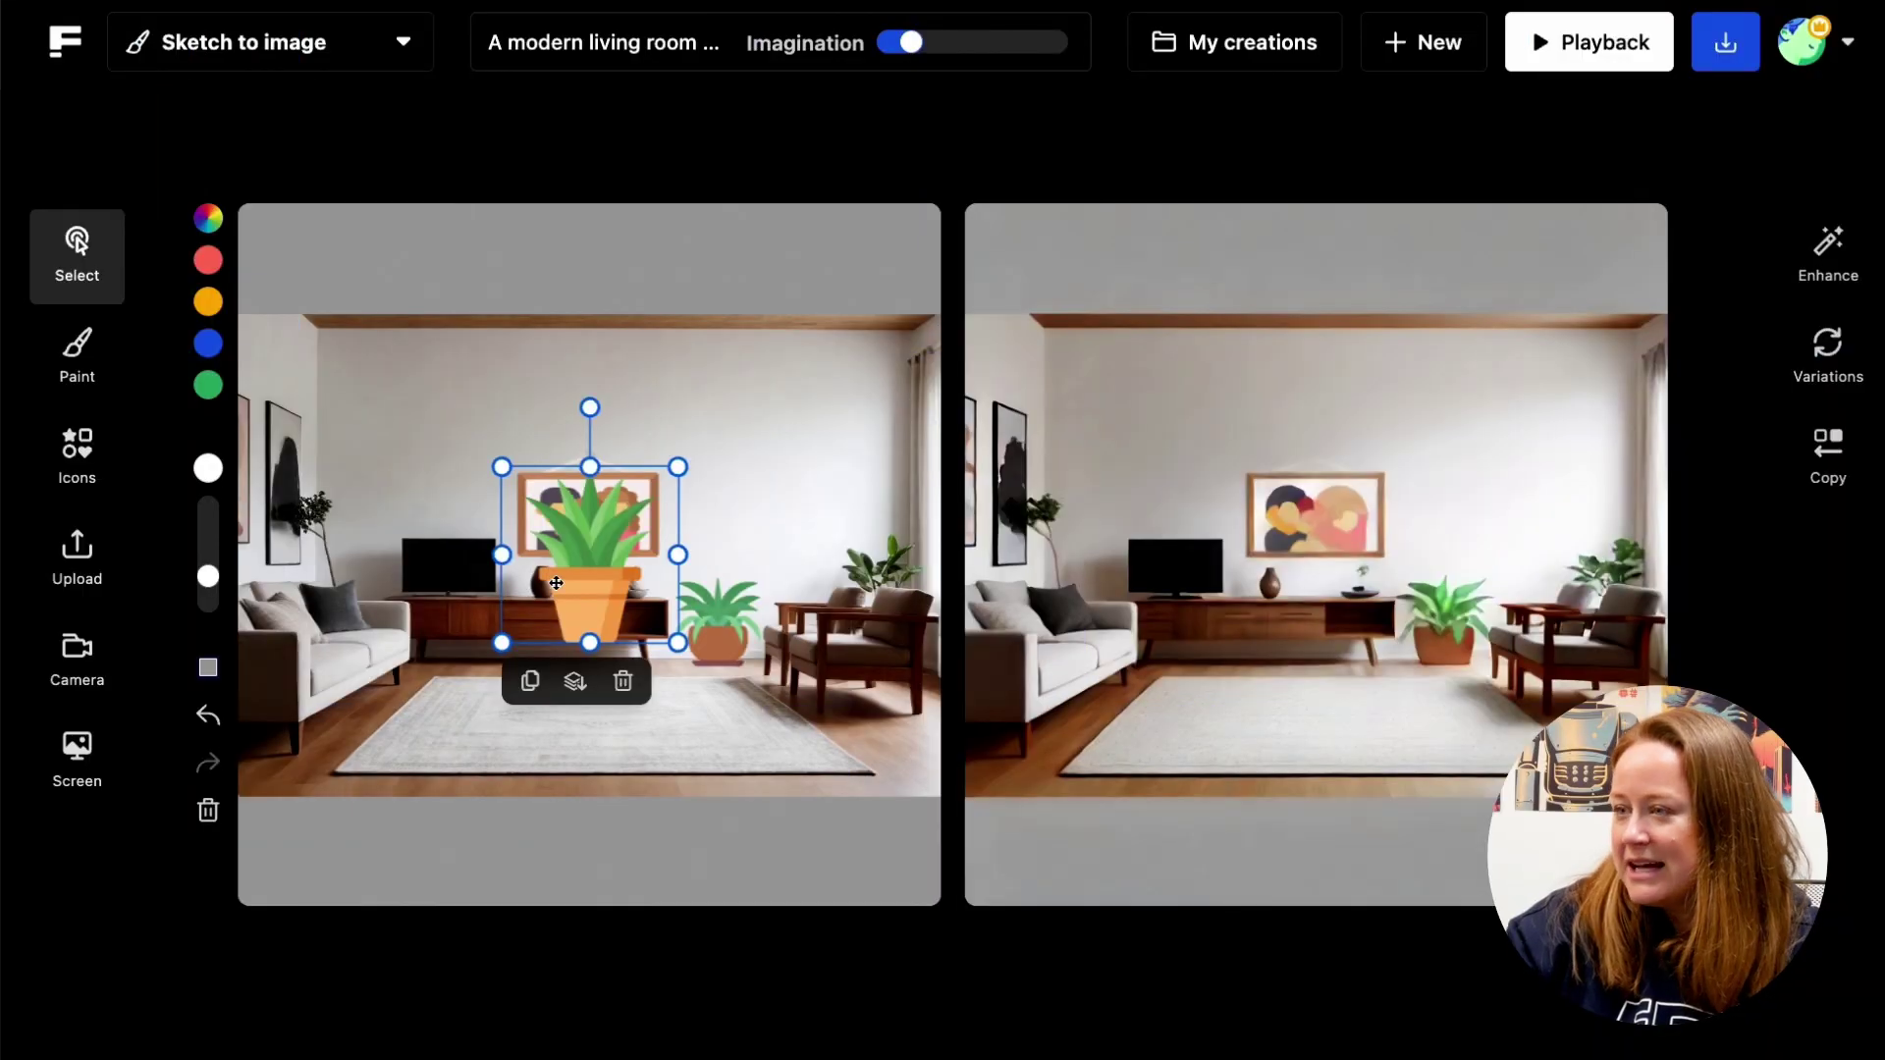
Shrink the second plant icon and set it down on the TV stand
{"action": "left_click_drag", "start_coordinate": [589, 545], "coordinate": [537, 545]}
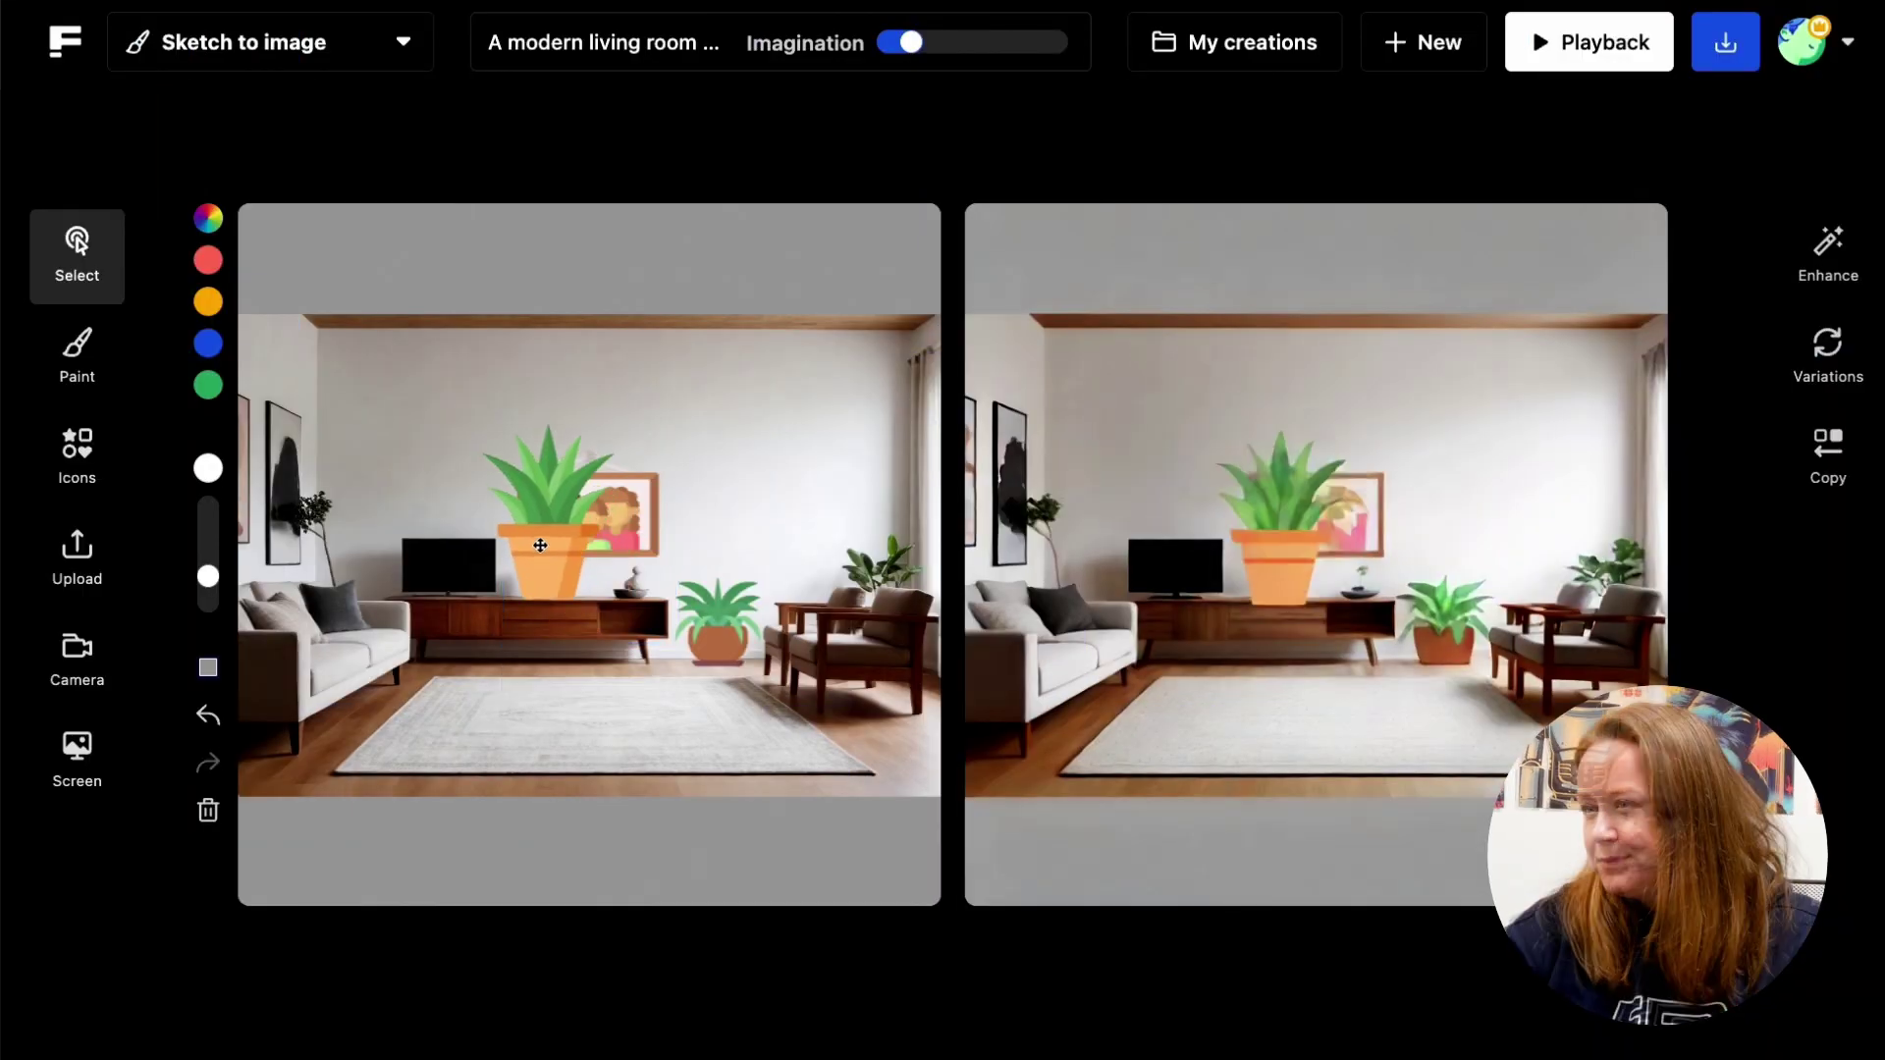
{"action": "left_click", "coordinate": [537, 545]}
{"action": "left_click_drag", "start_coordinate": [452, 421], "coordinate": [527, 462]}
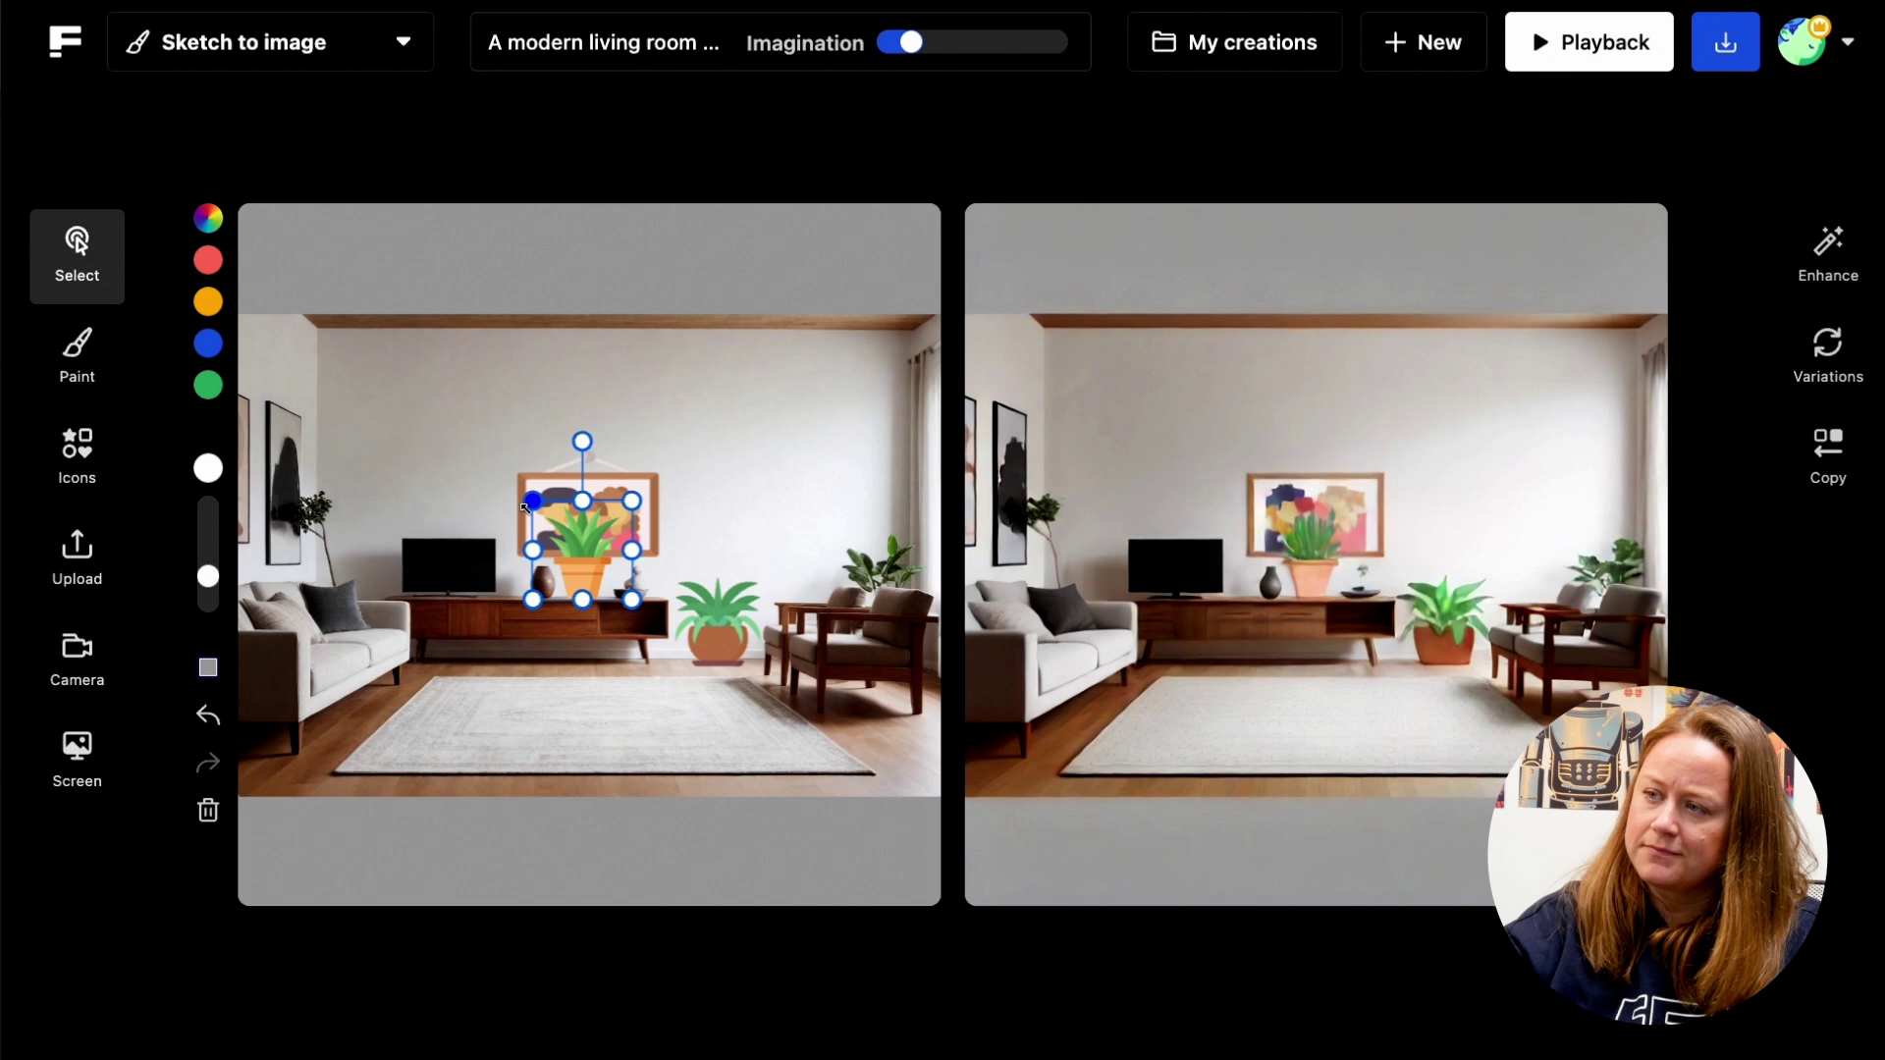
{"action": "left_click_drag", "start_coordinate": [582, 530], "coordinate": [580, 583]}
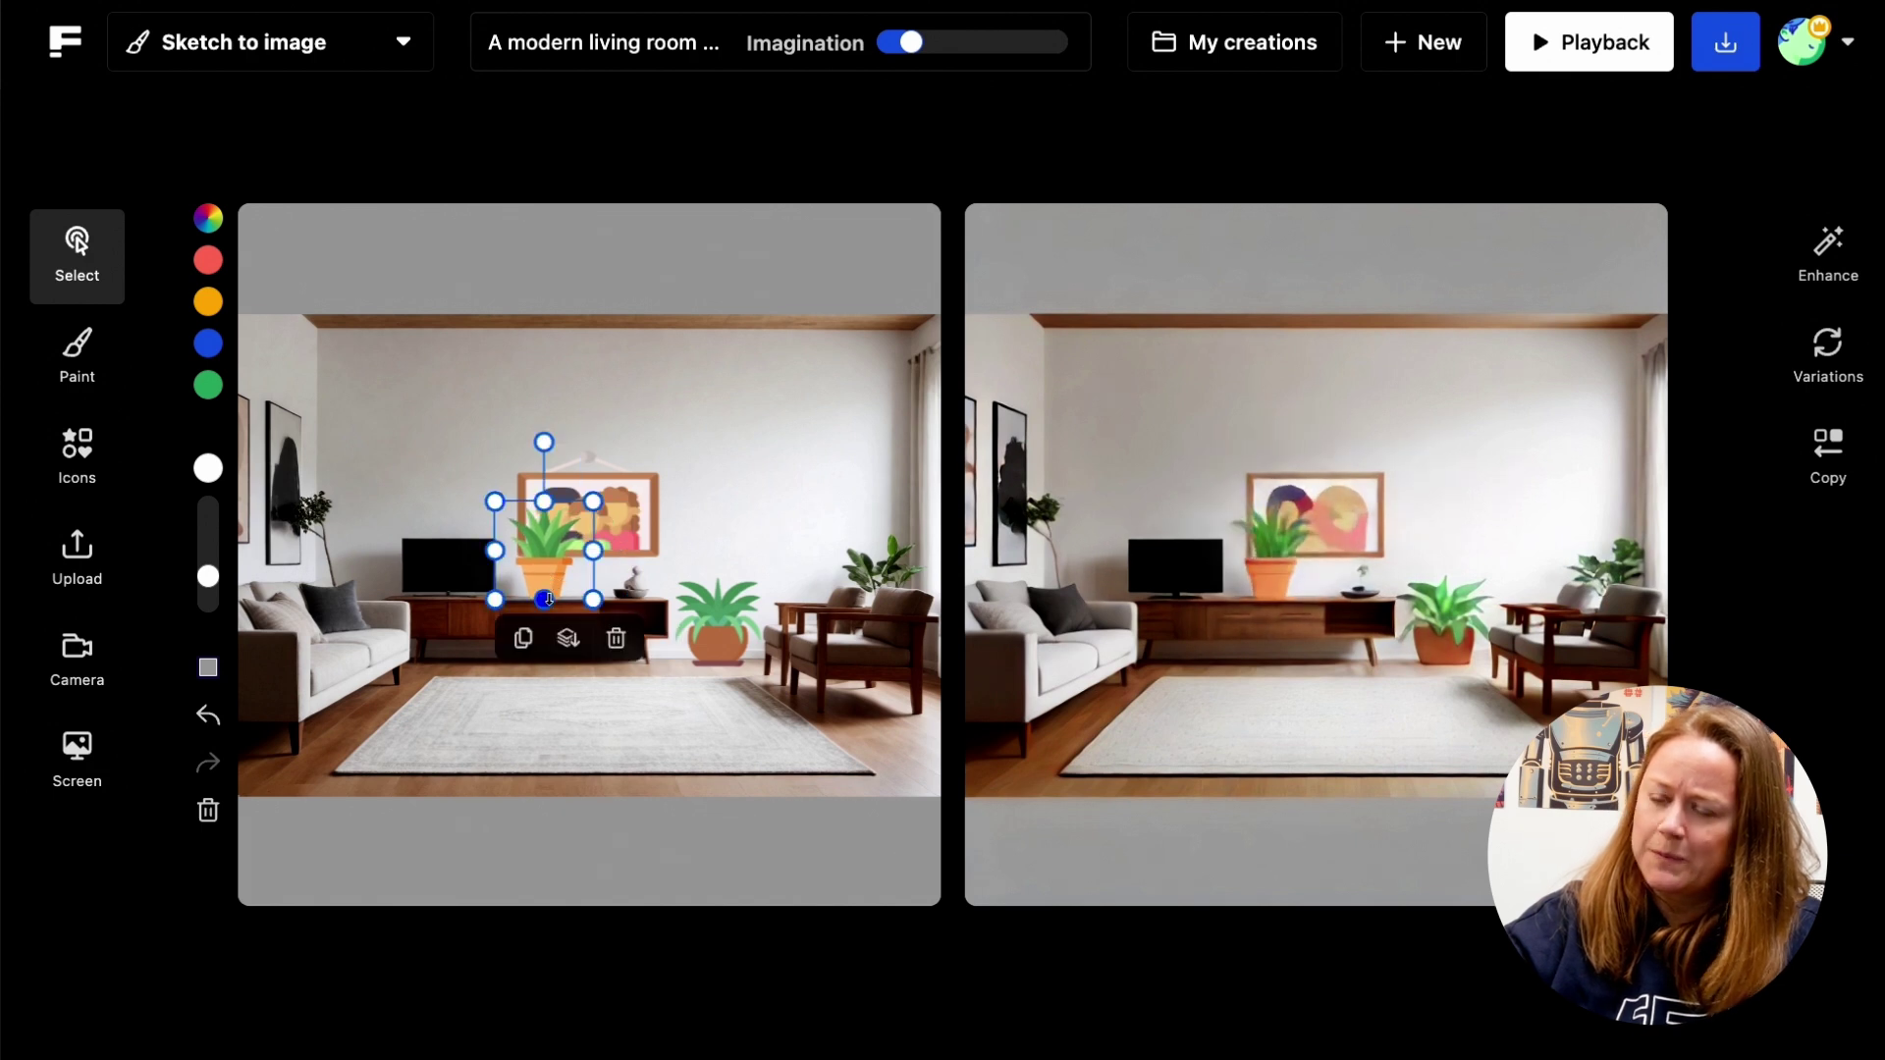